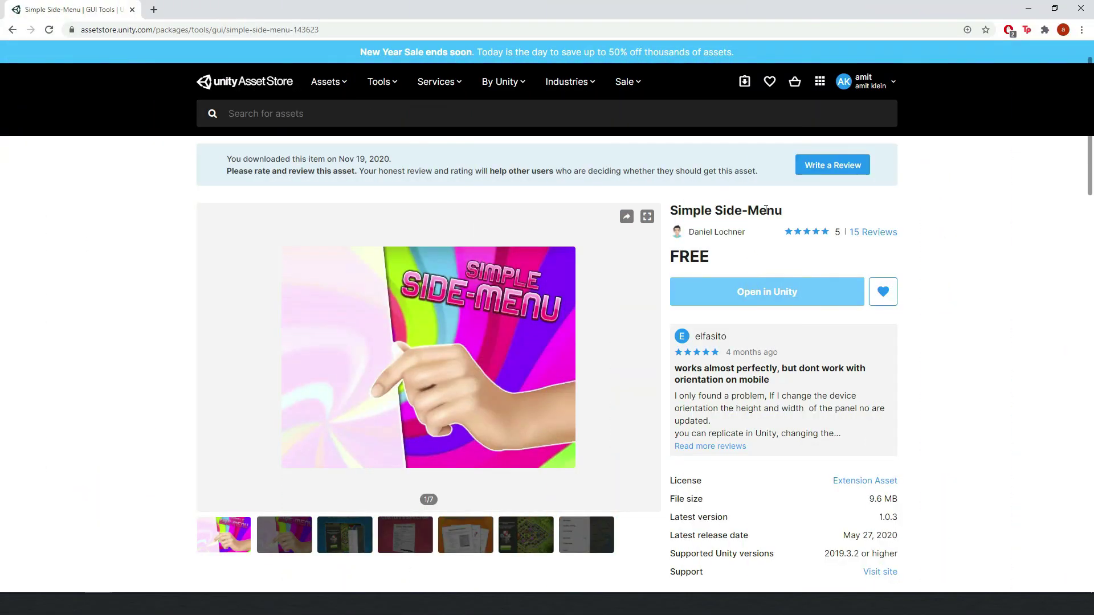
Send the Simple Side-Menu asset from its Asset Store page to the Unity editor
{"action": "triple_click", "coordinate": [765, 210]}
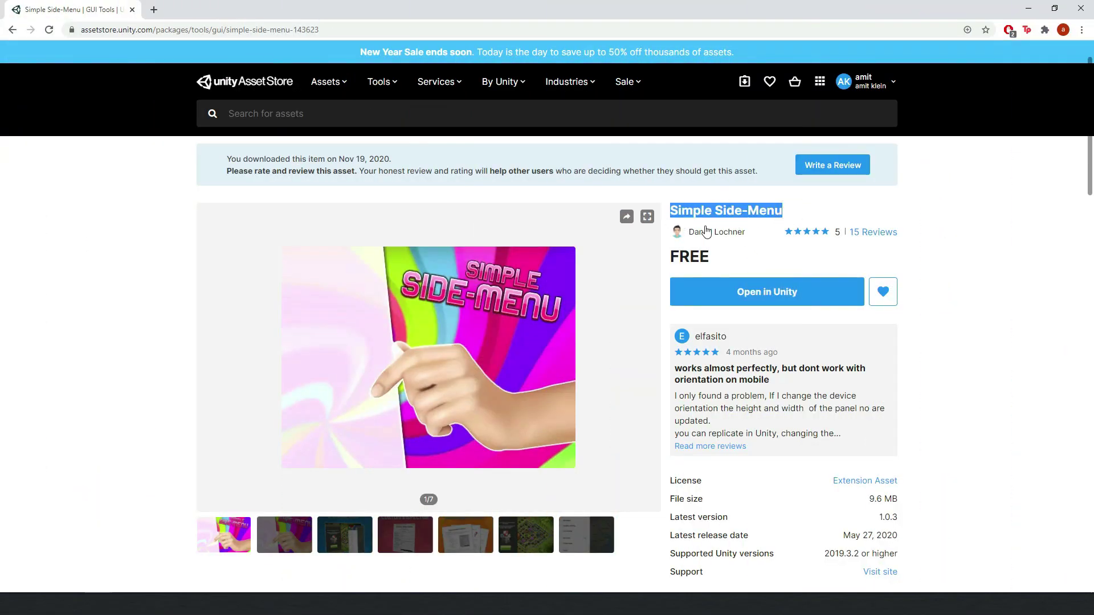
{"action": "left_click", "coordinate": [766, 227]}
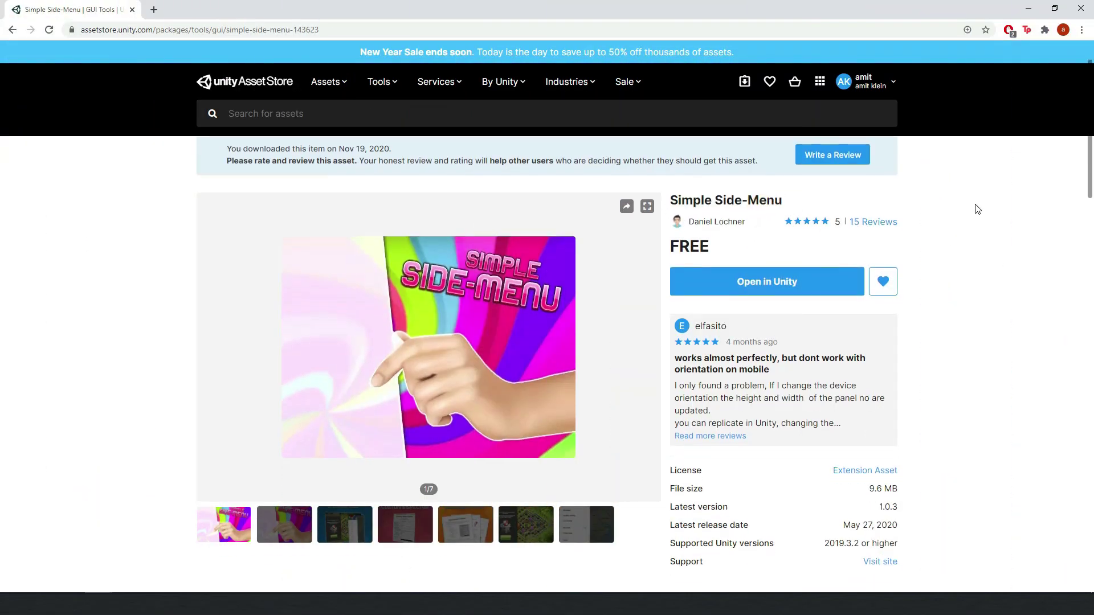
{"action": "scroll", "coordinate": [940, 208], "scroll_direction": "down", "scroll_amount": 2}
{"action": "left_click", "coordinate": [791, 190]}
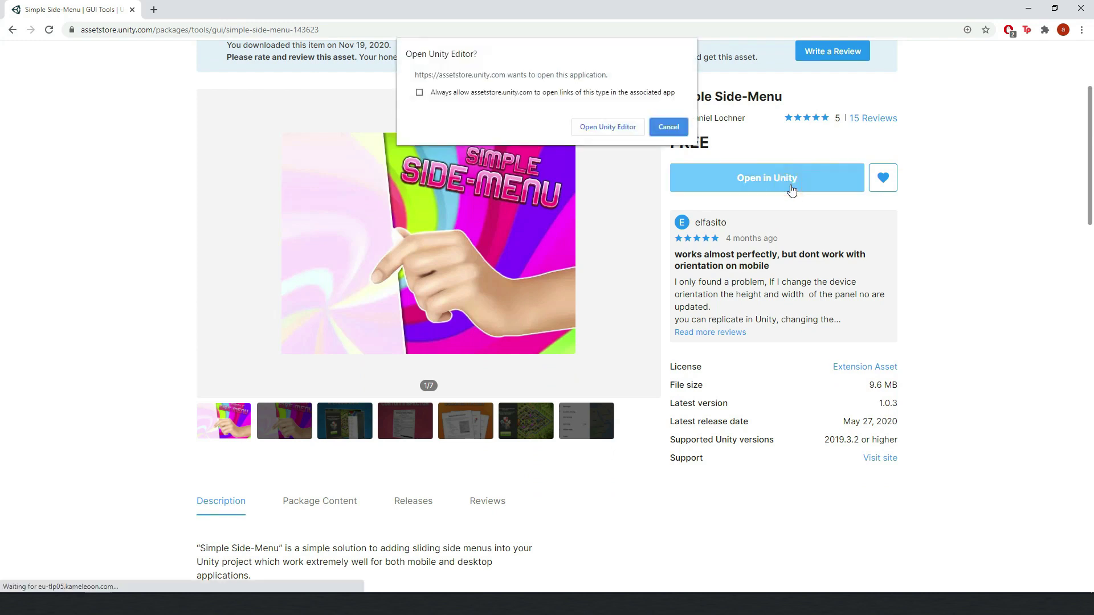
{"action": "left_click", "coordinate": [607, 127]}
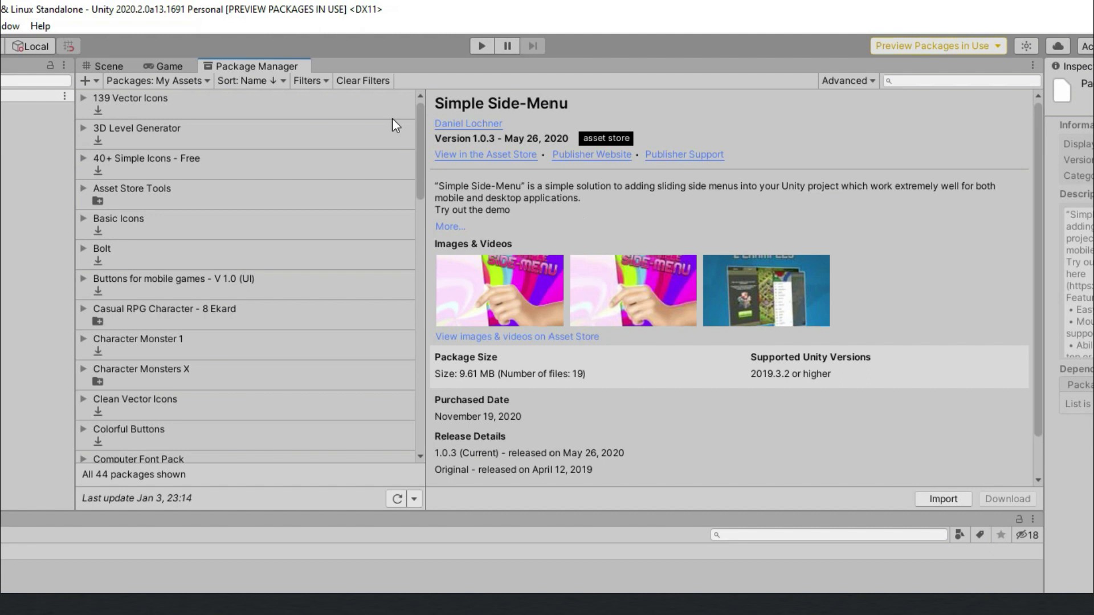
Import all Simple Side-Menu package files from Package Manager into the project
{"action": "left_click_drag", "start_coordinate": [424, 117], "coordinate": [429, 119]}
{"action": "left_click_drag", "start_coordinate": [425, 165], "coordinate": [436, 450]}
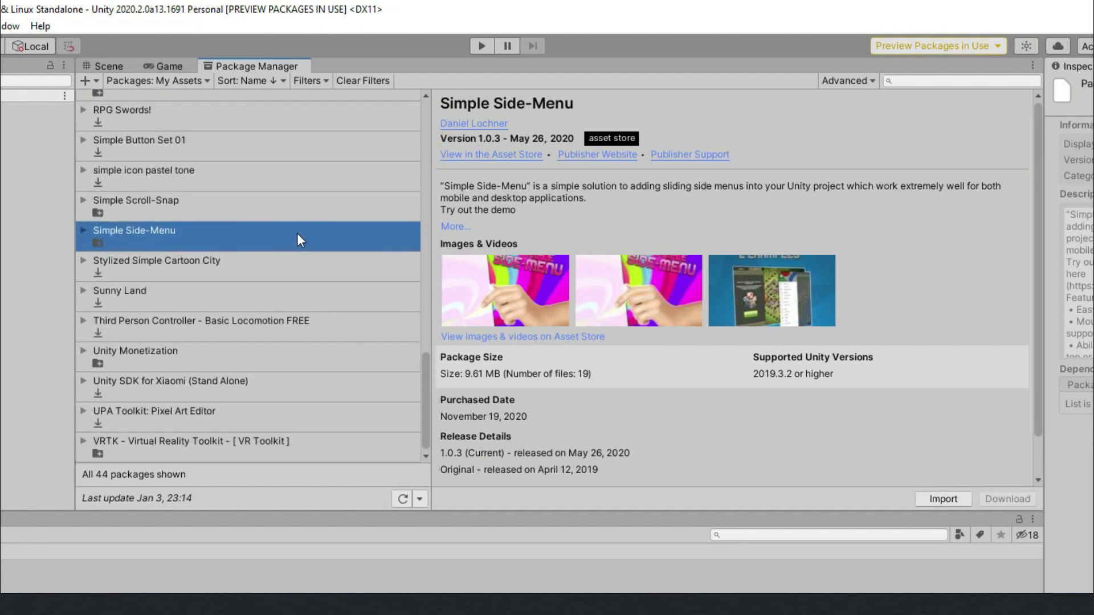
{"action": "left_click", "coordinate": [955, 498]}
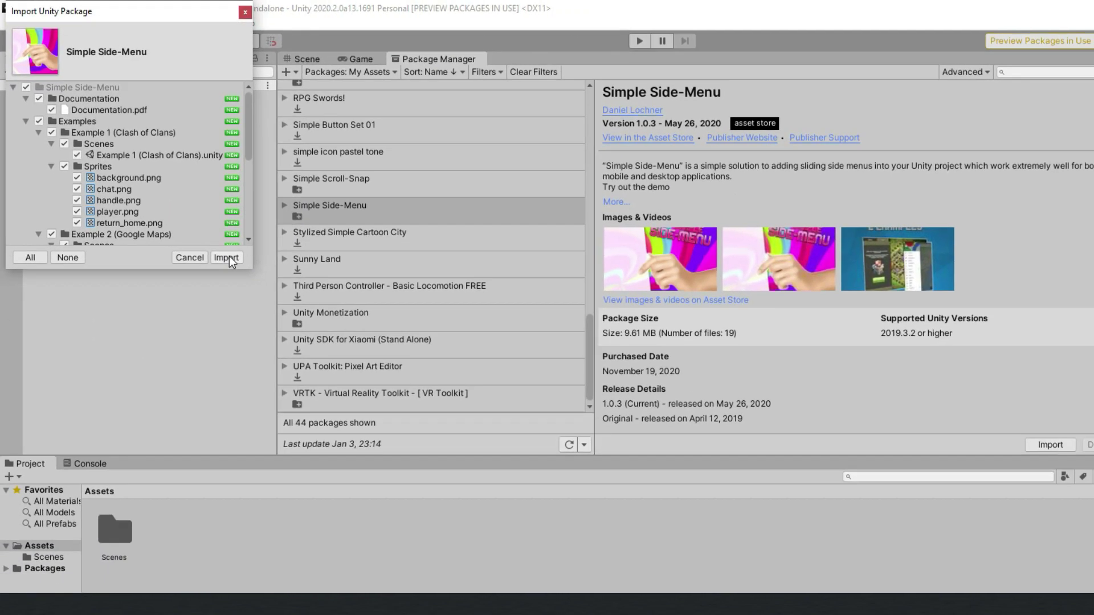
{"action": "left_click", "coordinate": [254, 290]}
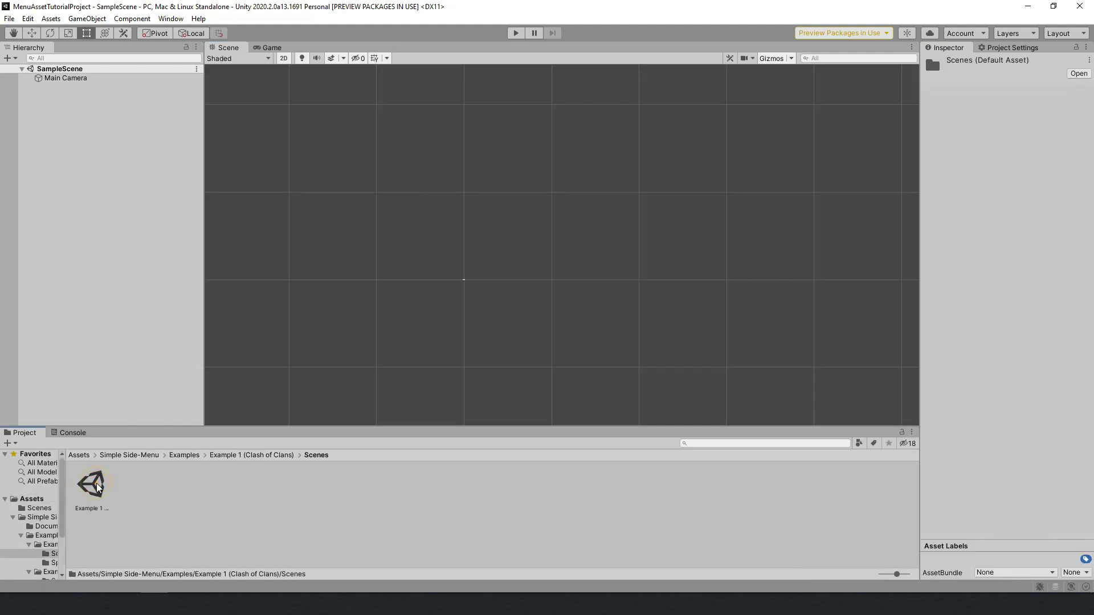
Open and play the Example 1 (Clash of Clans) scene, sliding the clan menu open
{"action": "double_click", "coordinate": [97, 483]}
{"action": "key", "text": "ctrl+p"}
{"action": "left_click_drag", "start_coordinate": [204, 266], "coordinate": [453, 266]}
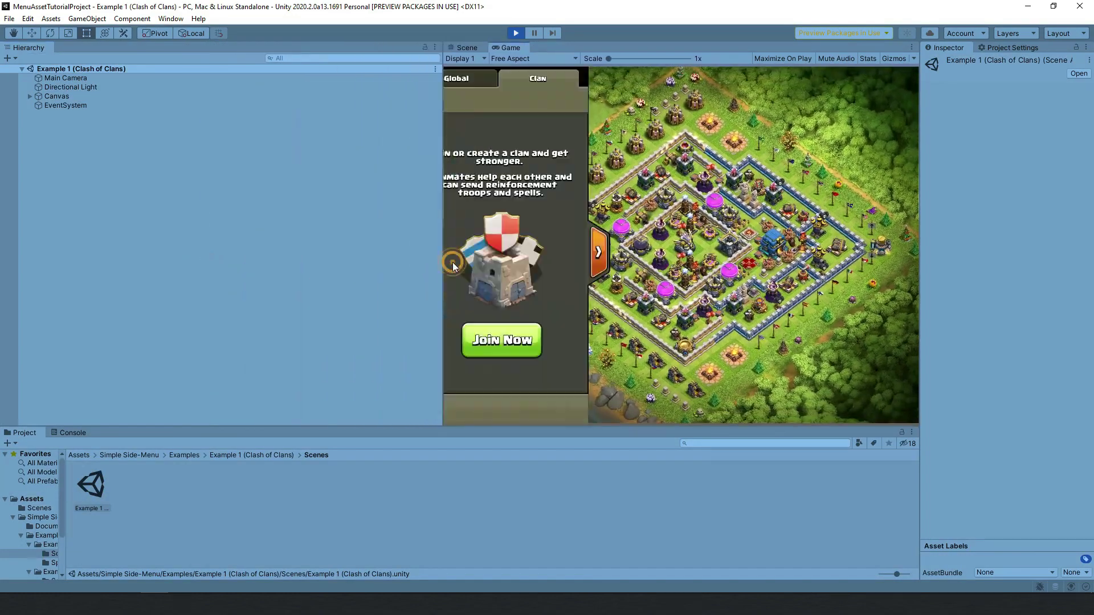
{"action": "left_click", "coordinate": [515, 33]}
Open and play the Example 2 (Google Maps) scene, opening and closing its side menu
{"action": "left_click", "coordinate": [141, 488]}
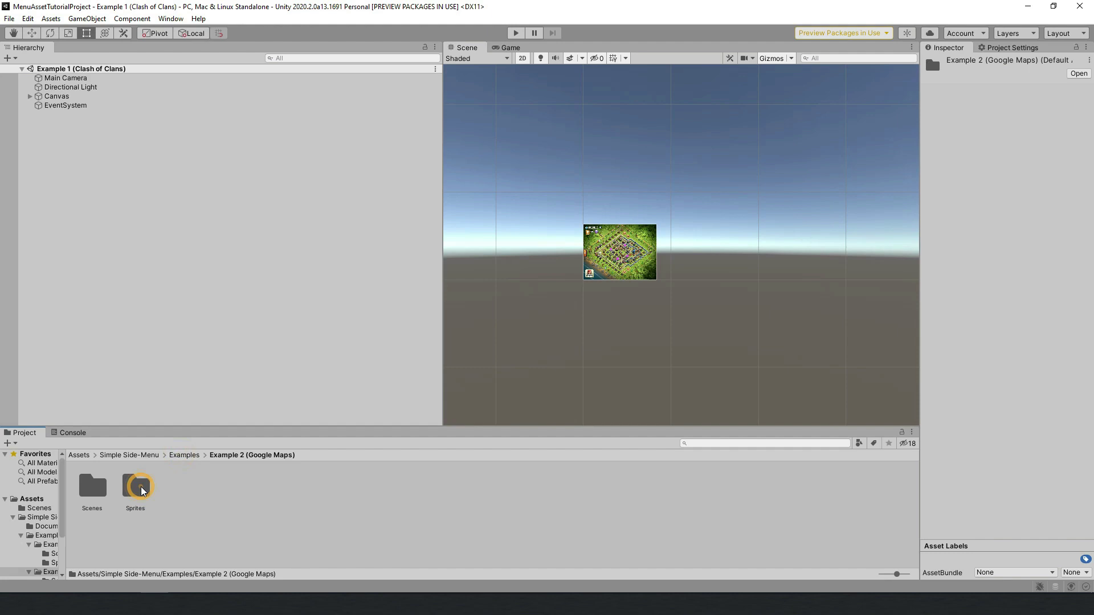
{"action": "double_click", "coordinate": [92, 485]}
{"action": "double_click", "coordinate": [91, 484]}
{"action": "left_click", "coordinate": [515, 32]}
{"action": "left_click", "coordinate": [700, 94]}
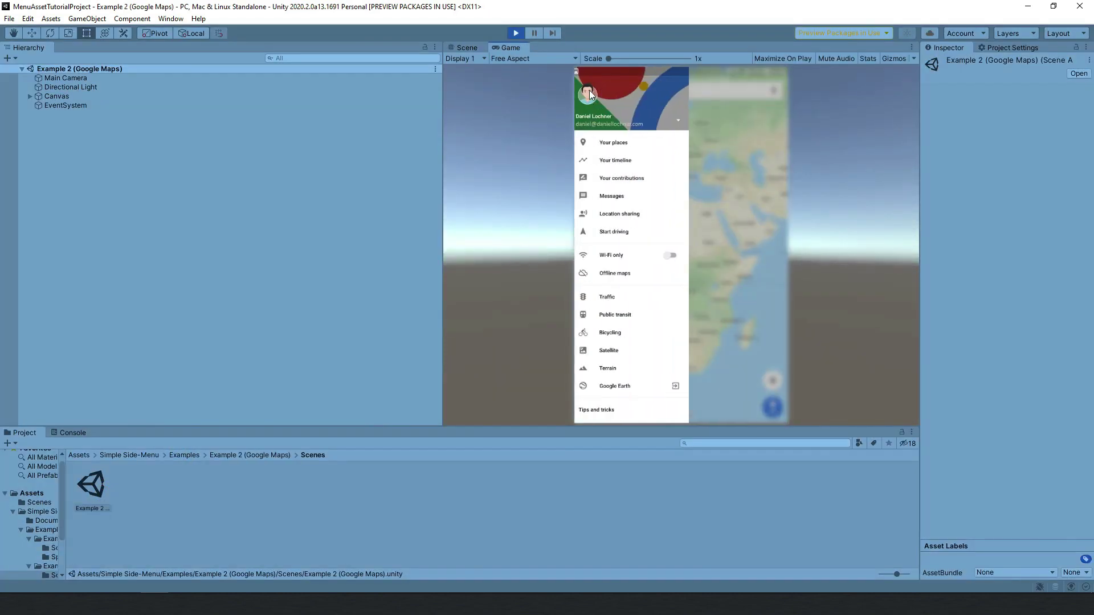
{"action": "left_click", "coordinate": [589, 90]}
{"action": "left_click", "coordinate": [516, 33]}
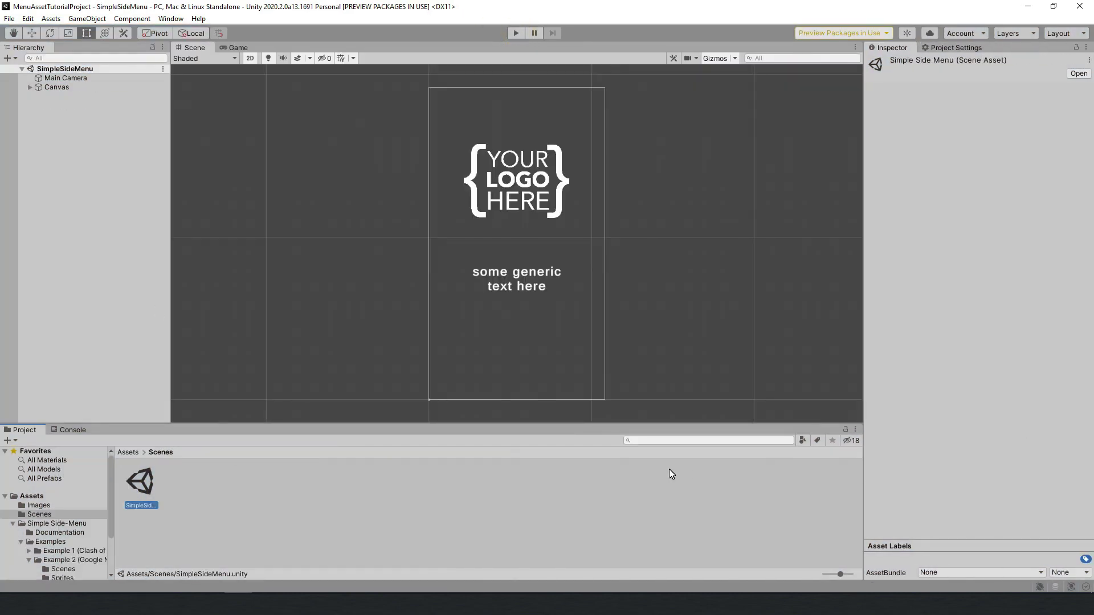
Reload the Example 2 scene and select the Google Maps objects down to EventSystem for copying
{"action": "left_click", "coordinate": [48, 496]}
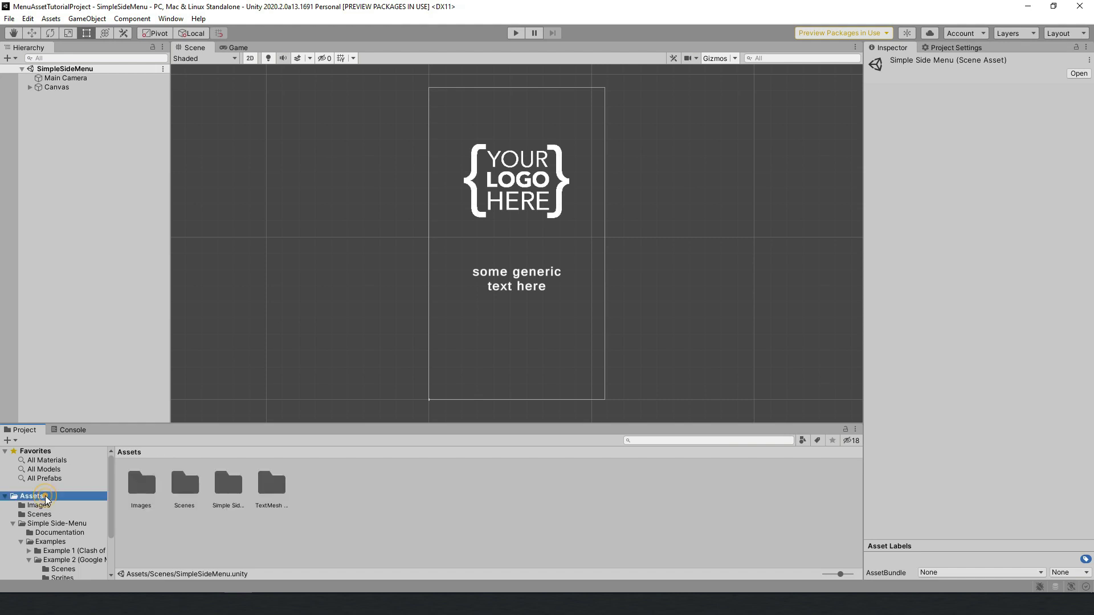
{"action": "double_click", "coordinate": [228, 484]}
{"action": "double_click", "coordinate": [181, 484]}
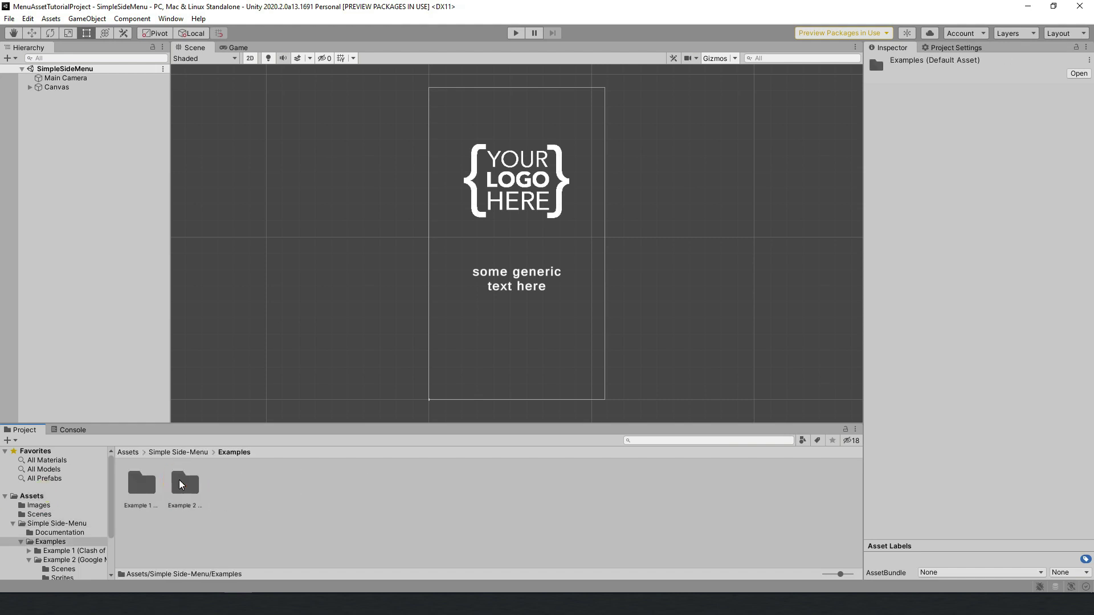
{"action": "double_click", "coordinate": [183, 483]}
{"action": "double_click", "coordinate": [142, 489]}
{"action": "double_click", "coordinate": [140, 483]}
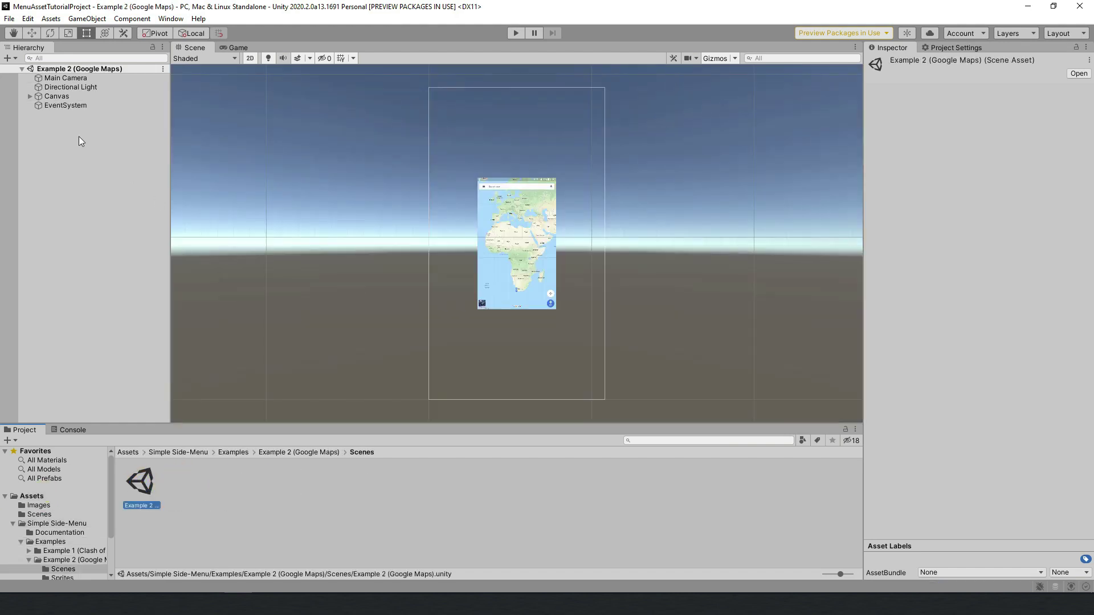
{"action": "left_click", "coordinate": [38, 105]}
{"action": "left_click", "coordinate": [74, 106]}
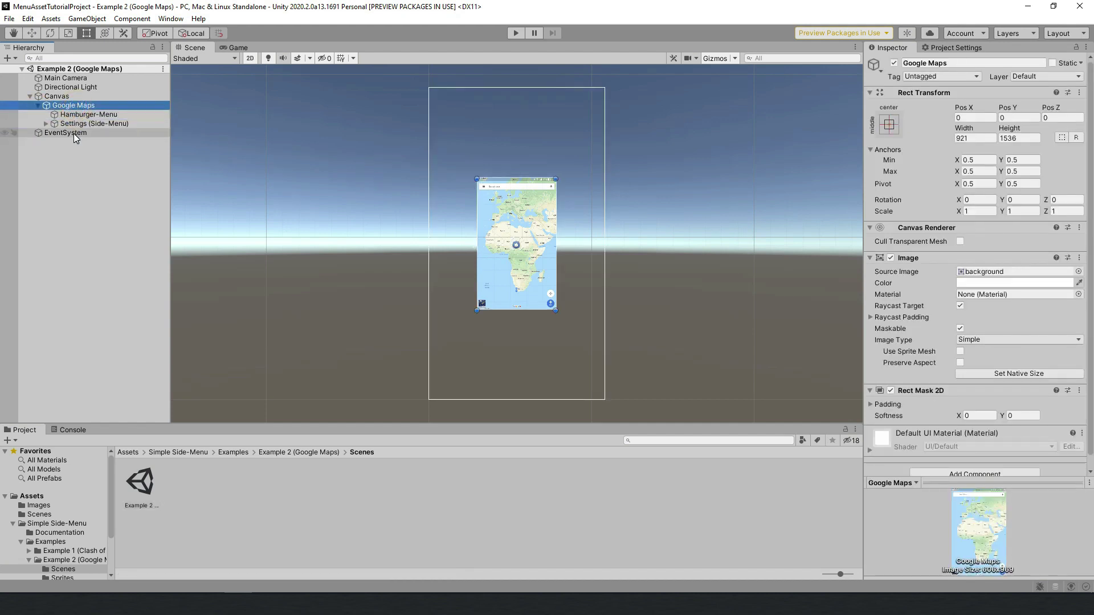
{"action": "left_click", "coordinate": [73, 134], "text": "shift"}
In the SimpleSideMenu scene, put Google Maps under Canvas and resize it to fill the canvas
{"action": "left_click", "coordinate": [40, 514]}
{"action": "double_click", "coordinate": [139, 483]}
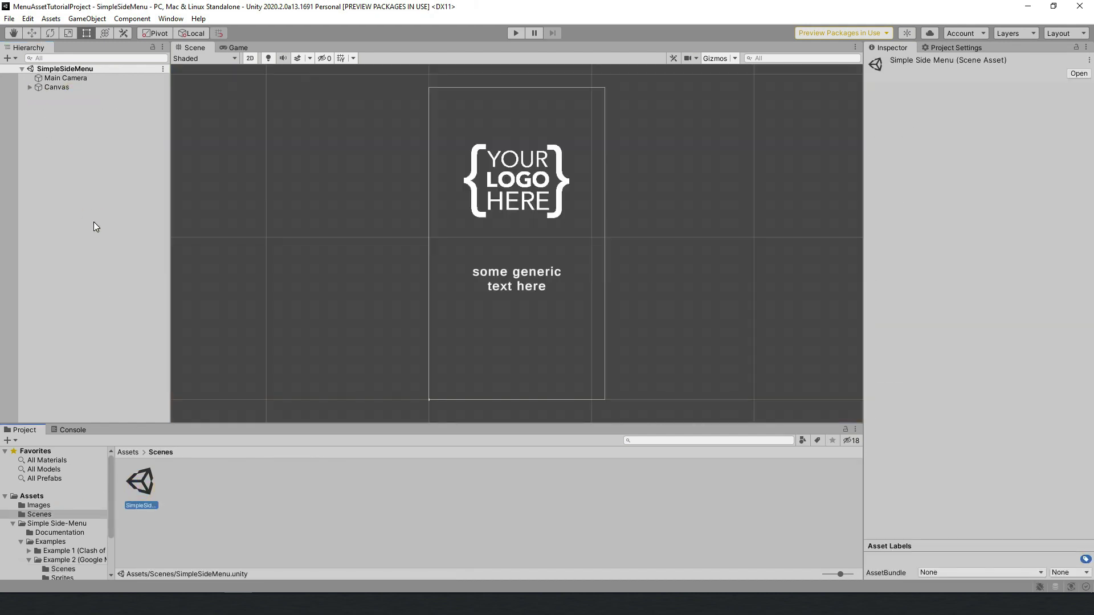
{"action": "left_click", "coordinate": [69, 189]}
{"action": "mouse_move", "coordinate": [49, 106]}
{"action": "left_mouse_down"}
{"action": "mouse_move", "coordinate": [63, 106]}
{"action": "mouse_move", "coordinate": [57, 88]}
{"action": "left_mouse_up"}
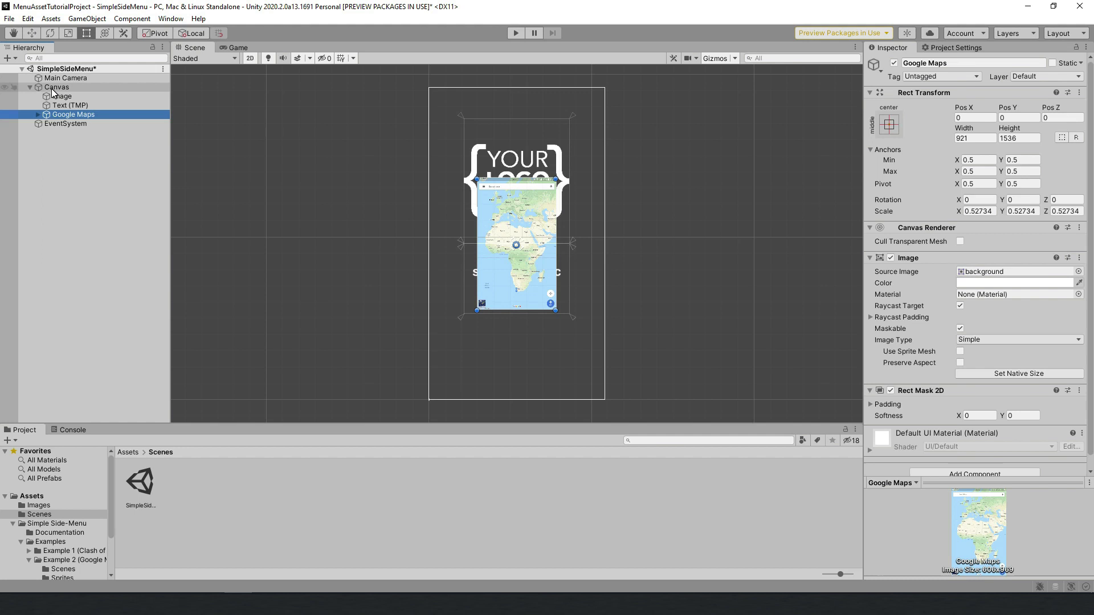
{"action": "left_click_drag", "start_coordinate": [558, 172], "coordinate": [604, 87], "text": "alt"}
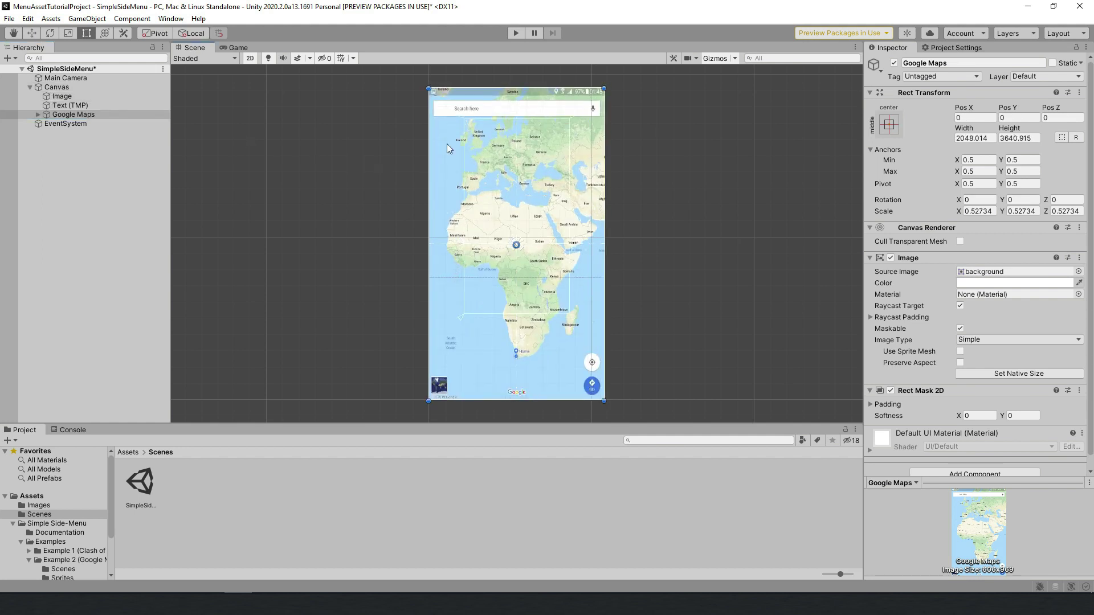
Uncheck Maskable on Settings (Side-Menu) and stretch it to the canvas's full height
{"action": "left_click", "coordinate": [37, 114]}
{"action": "left_click", "coordinate": [76, 134]}
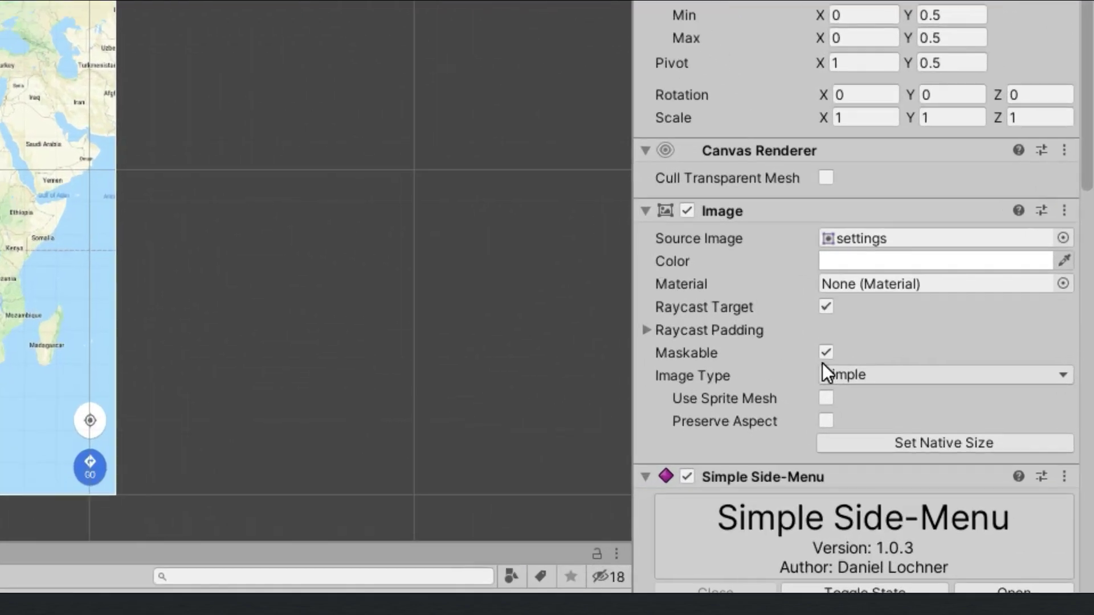
{"action": "left_click", "coordinate": [853, 346]}
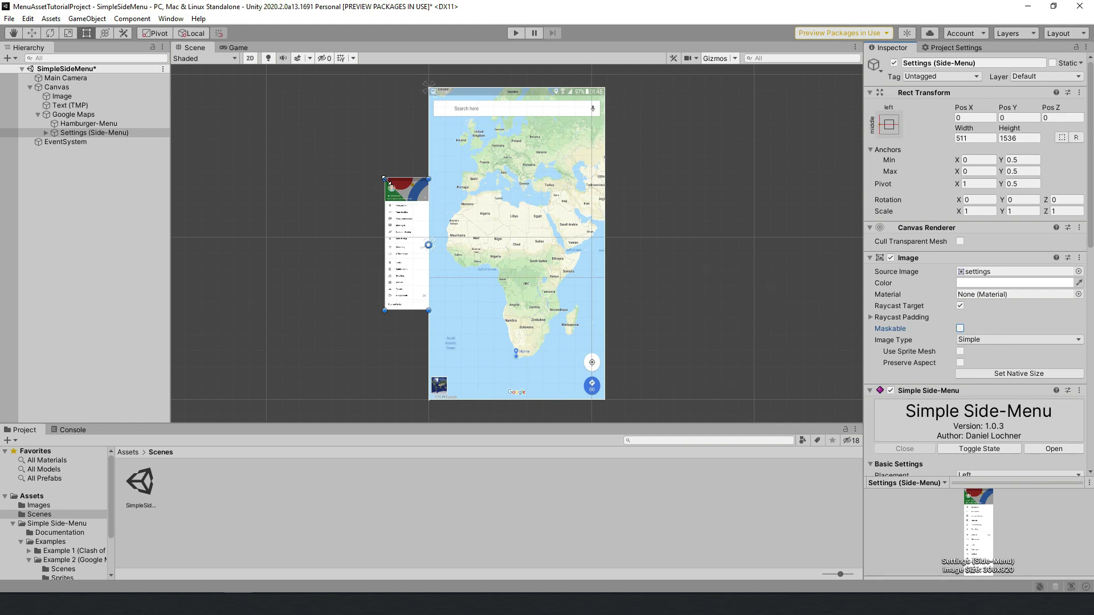
{"action": "left_click_drag", "start_coordinate": [385, 181], "coordinate": [357, 89]}
{"action": "left_click_drag", "start_coordinate": [357, 310], "coordinate": [331, 399]}
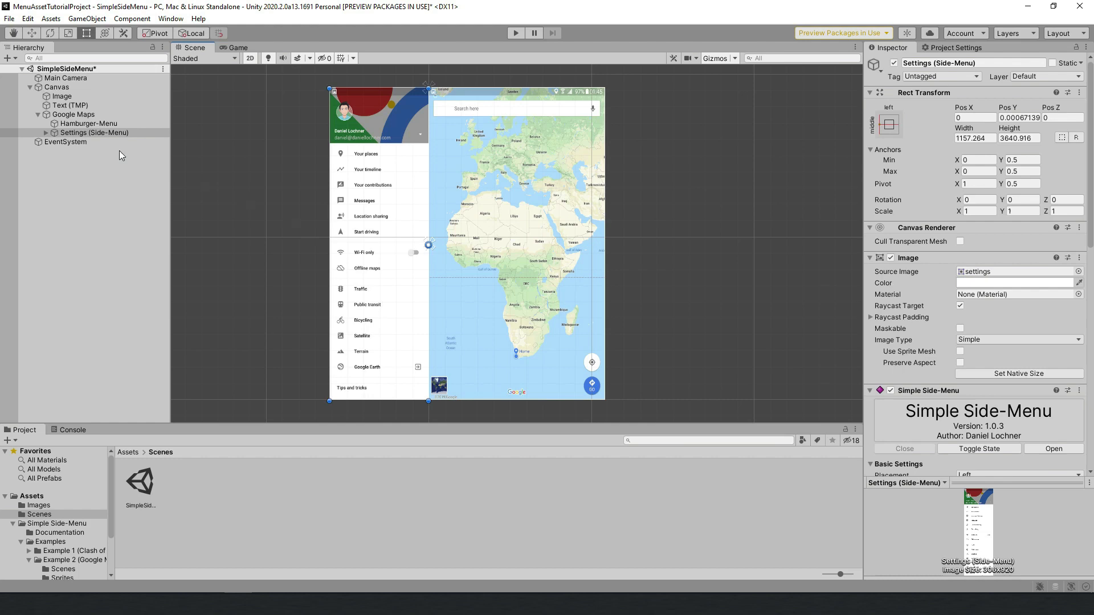
Adjust the Hamburger-Menu's X scale and move the icon right and down
{"action": "double_click", "coordinate": [88, 124]}
{"action": "double_click", "coordinate": [74, 114]}
{"action": "left_click", "coordinate": [88, 124]}
{"action": "left_click", "coordinate": [978, 211]}
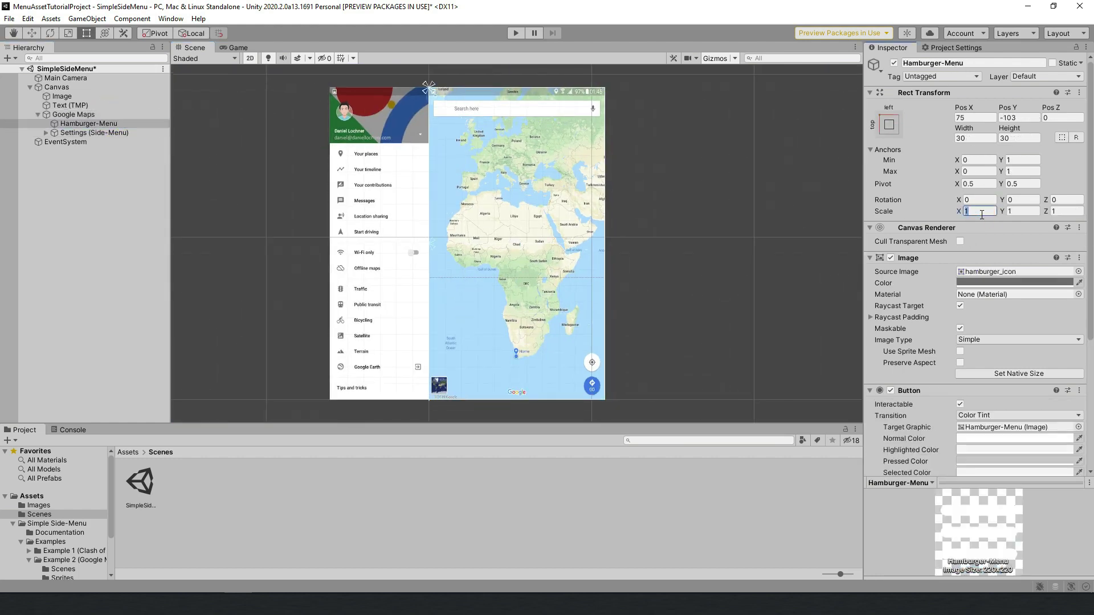
{"action": "left_click_drag", "start_coordinate": [443, 107], "coordinate": [457, 117]}
Assign the side menu image sprite to the Settings side menu's Image
{"action": "left_click", "coordinate": [414, 213]}
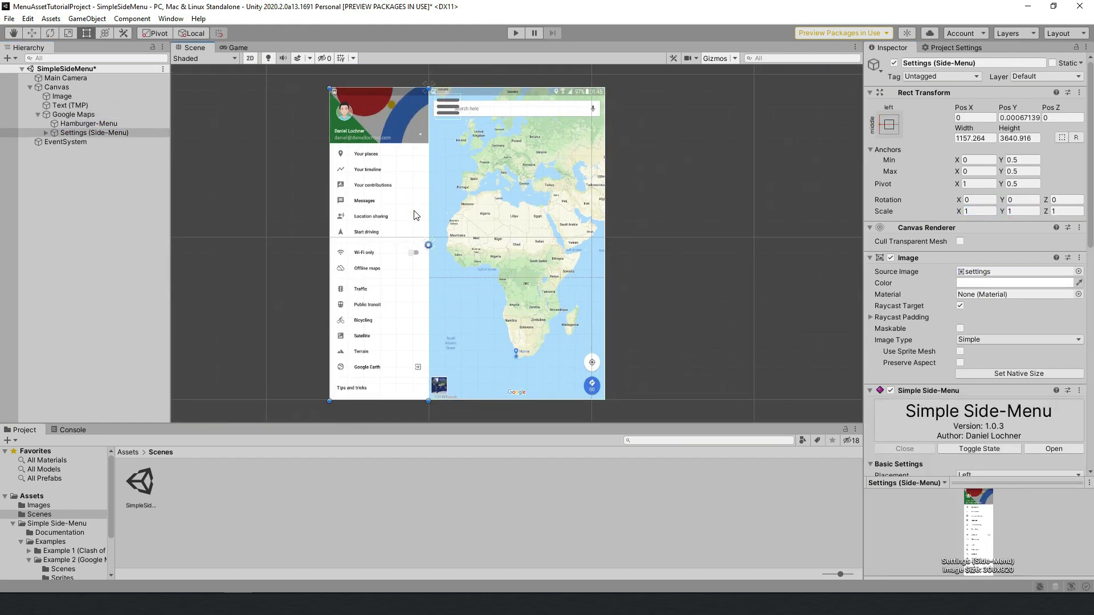
{"action": "left_click", "coordinate": [1078, 272]}
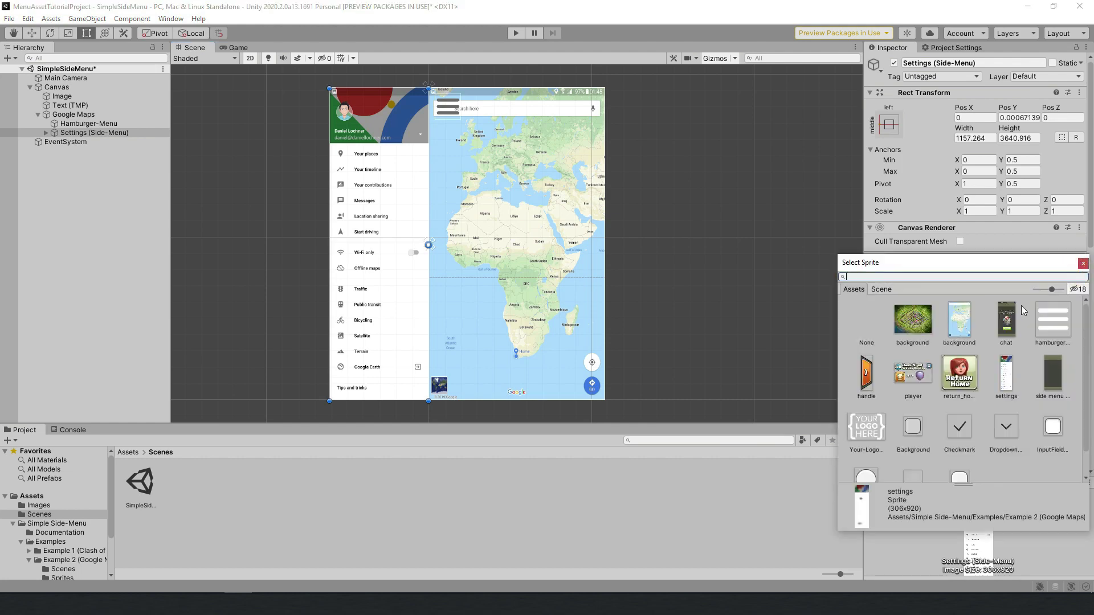
{"action": "double_click", "coordinate": [1043, 376]}
{"action": "left_click", "coordinate": [551, 284]}
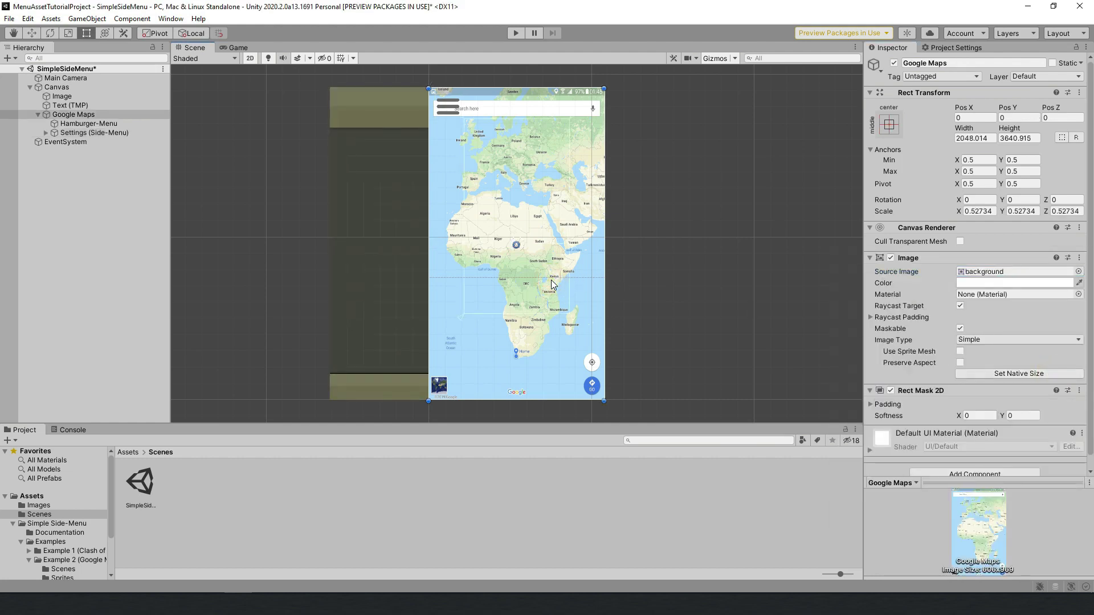
{"action": "left_click", "coordinate": [563, 335]}
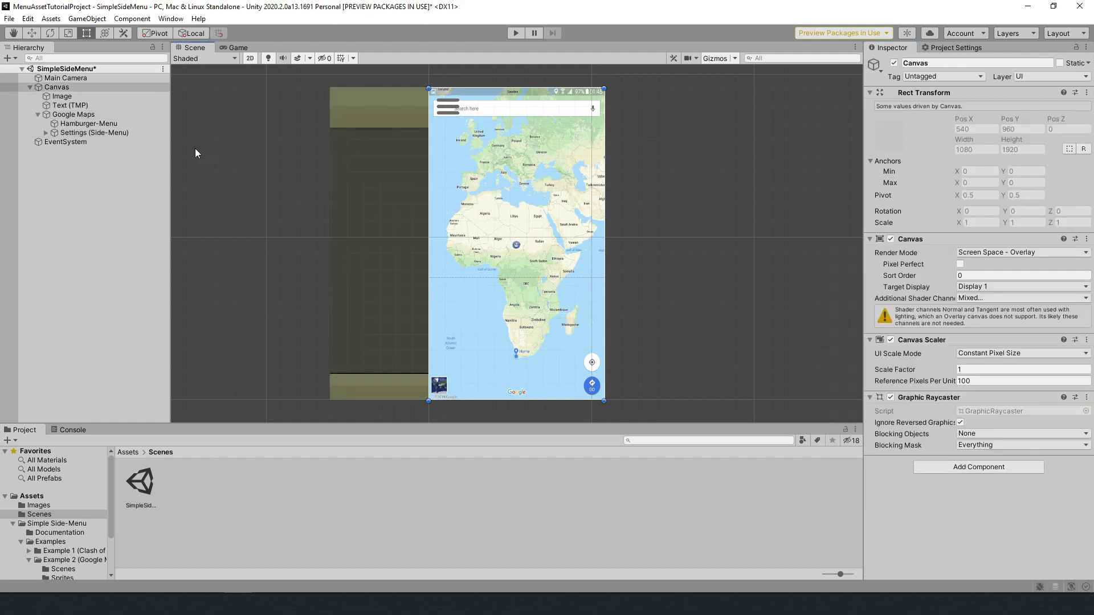
Set the Google Maps image colour alpha to 0, then play-test the scene
{"action": "left_click", "coordinate": [74, 114]}
{"action": "left_click", "coordinate": [1061, 283]}
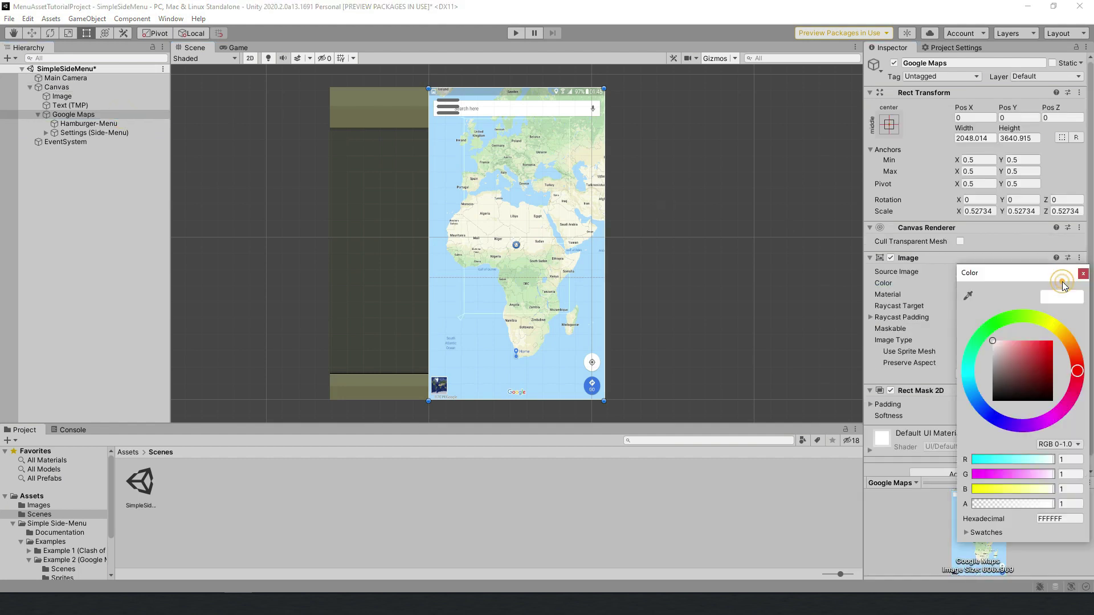
{"action": "left_click_drag", "start_coordinate": [1037, 504], "coordinate": [958, 502]}
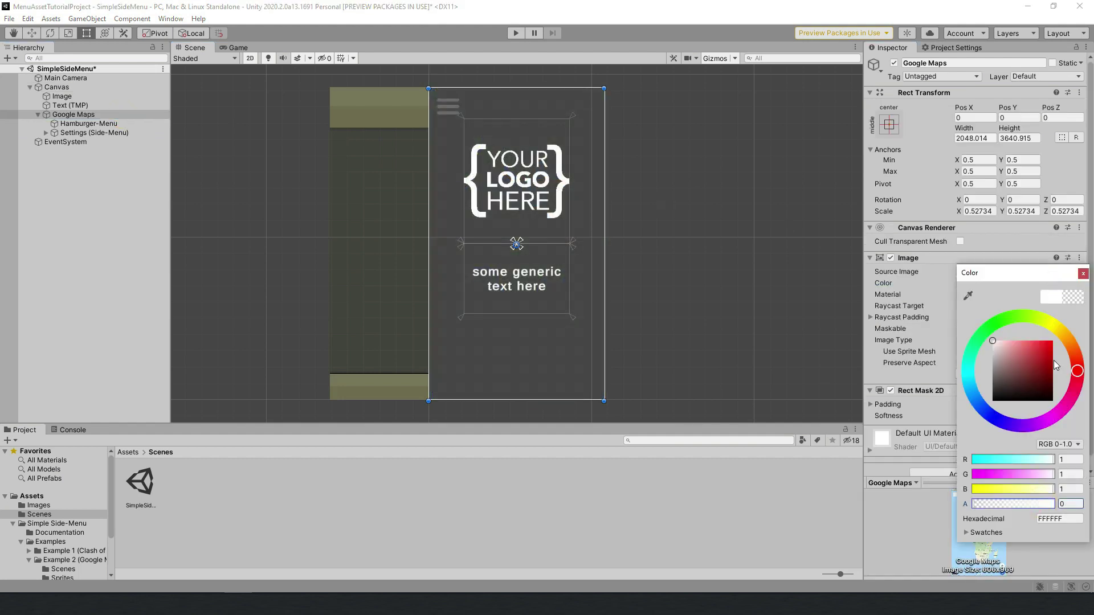
{"action": "left_click", "coordinate": [1084, 273]}
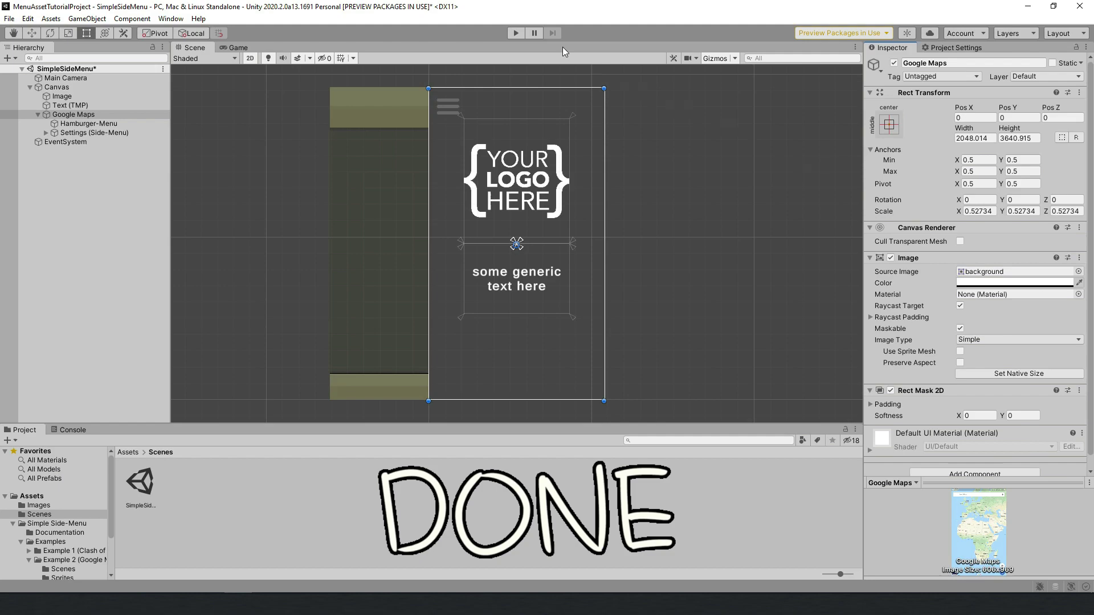
{"action": "left_click", "coordinate": [516, 33]}
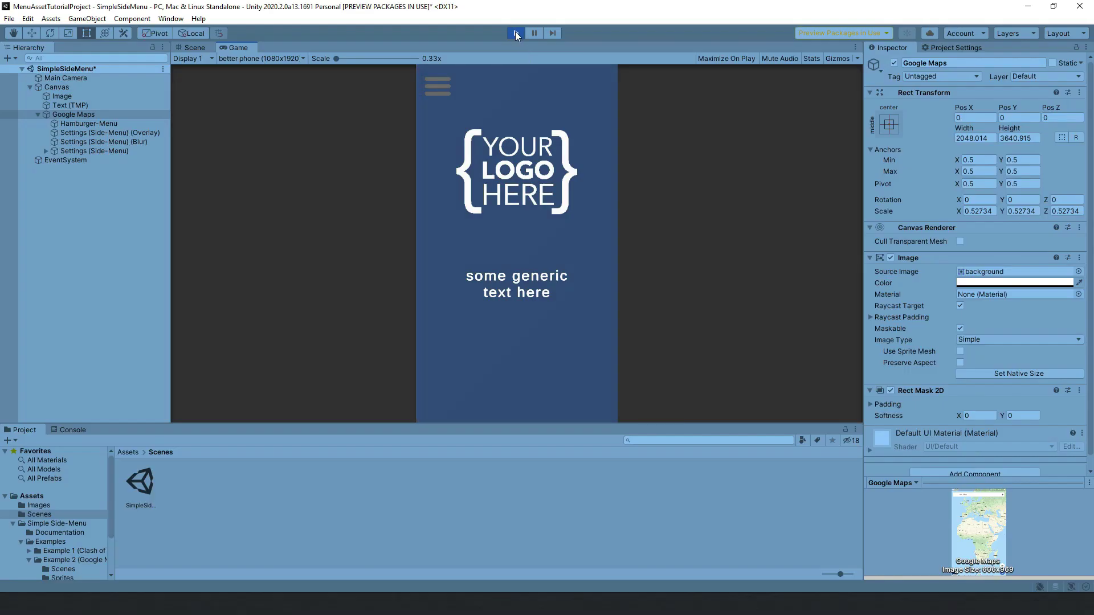
{"action": "left_click", "coordinate": [516, 33]}
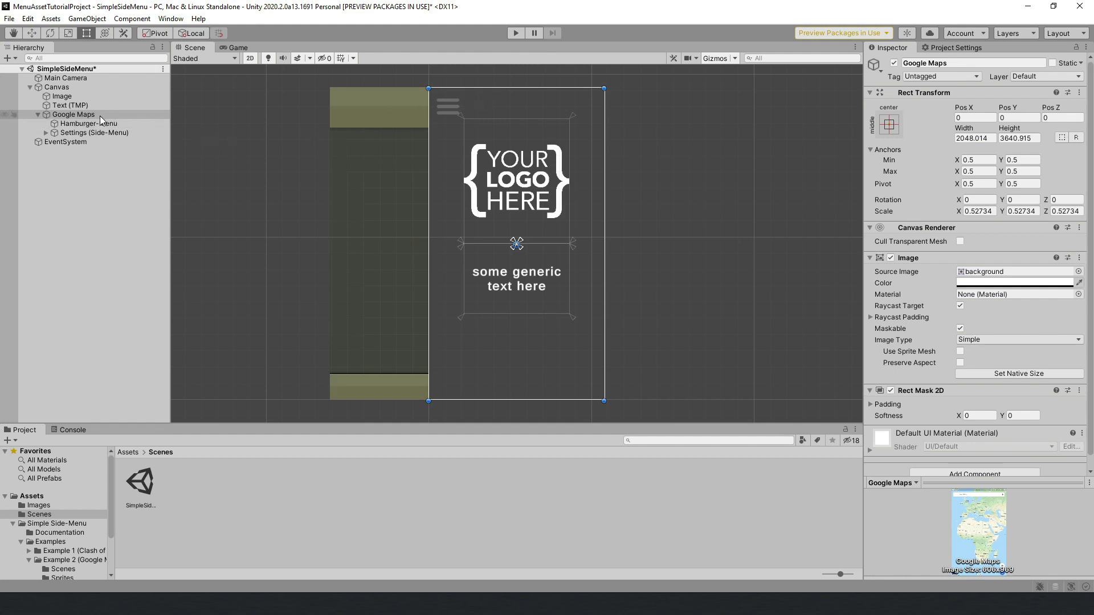
Add a Button - TextMeshPro inside Settings (Side-Menu) and set its Scale to 4
{"action": "left_click", "coordinate": [88, 135]}
{"action": "right_click", "coordinate": [88, 135]}
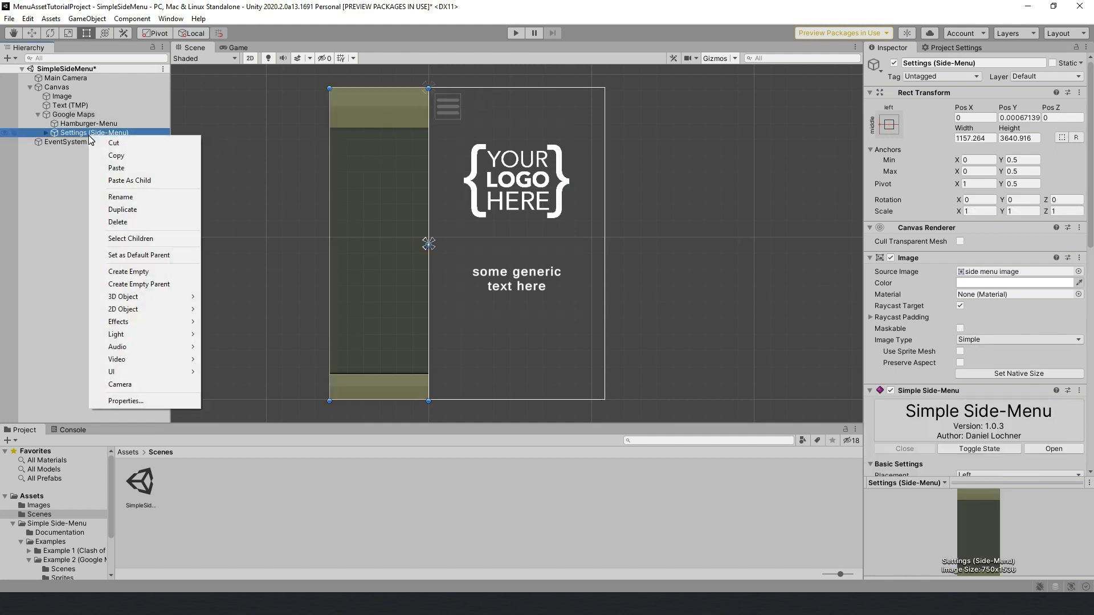
{"action": "left_click", "coordinate": [154, 372]}
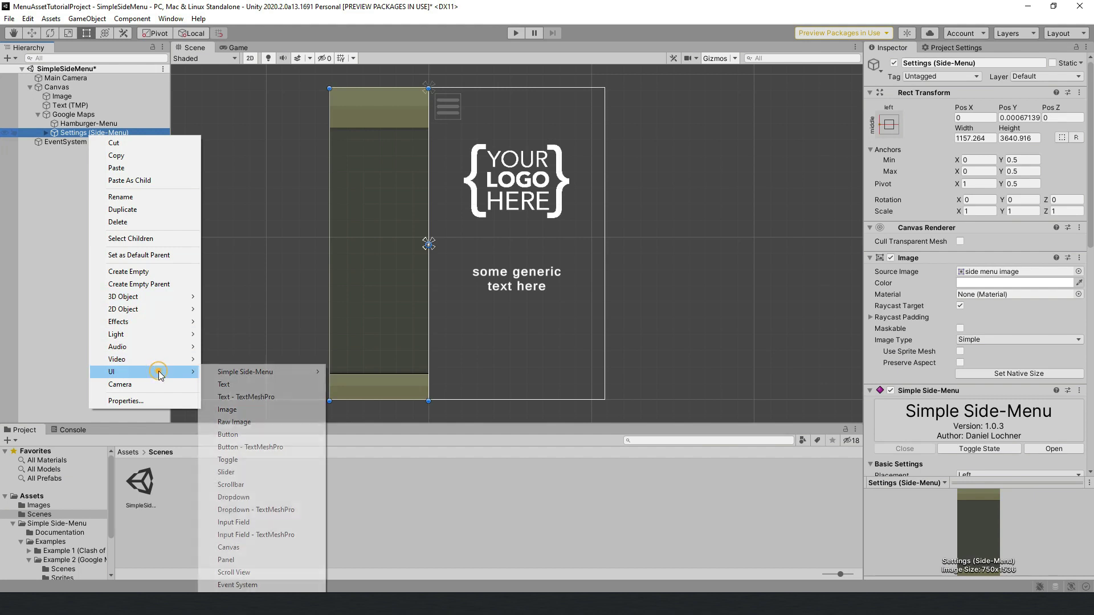
{"action": "left_click", "coordinate": [270, 447]}
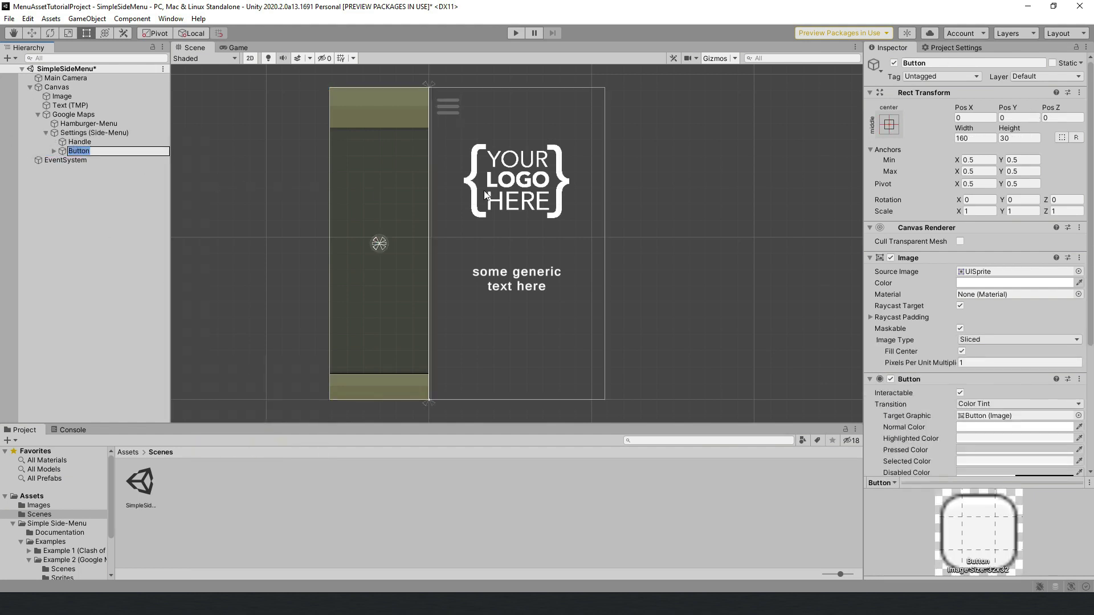
{"action": "left_click", "coordinate": [979, 211]}
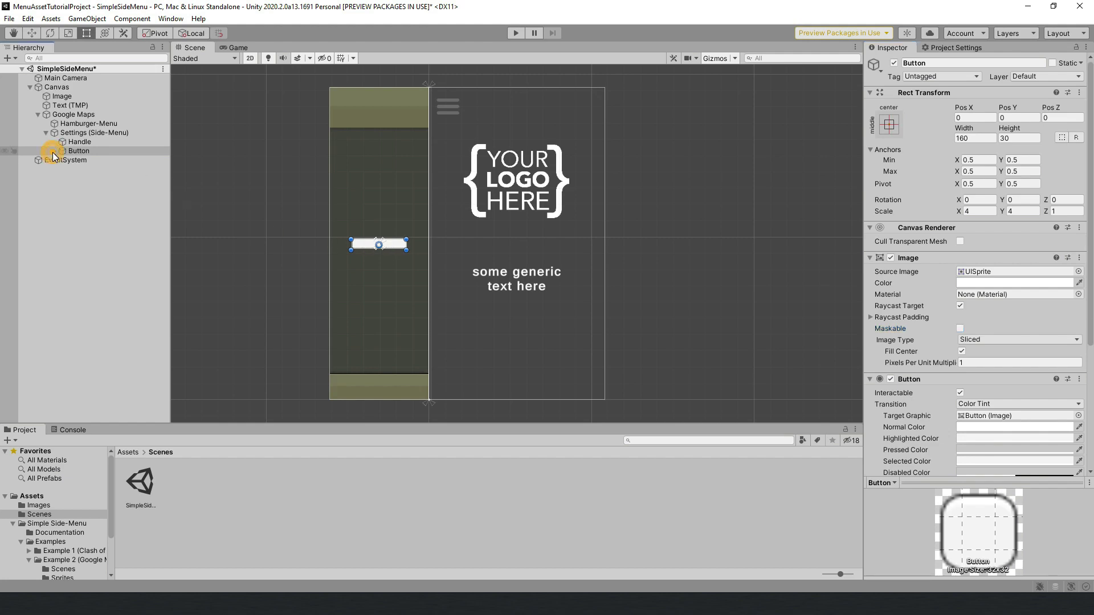
Expand the Extra Settings of the button's Text (TMP) label
{"action": "left_click", "coordinate": [53, 151]}
{"action": "left_click", "coordinate": [79, 160]}
{"action": "scroll", "coordinate": [959, 404], "scroll_direction": "down", "scroll_amount": 3}
{"action": "left_click", "coordinate": [1074, 378]}
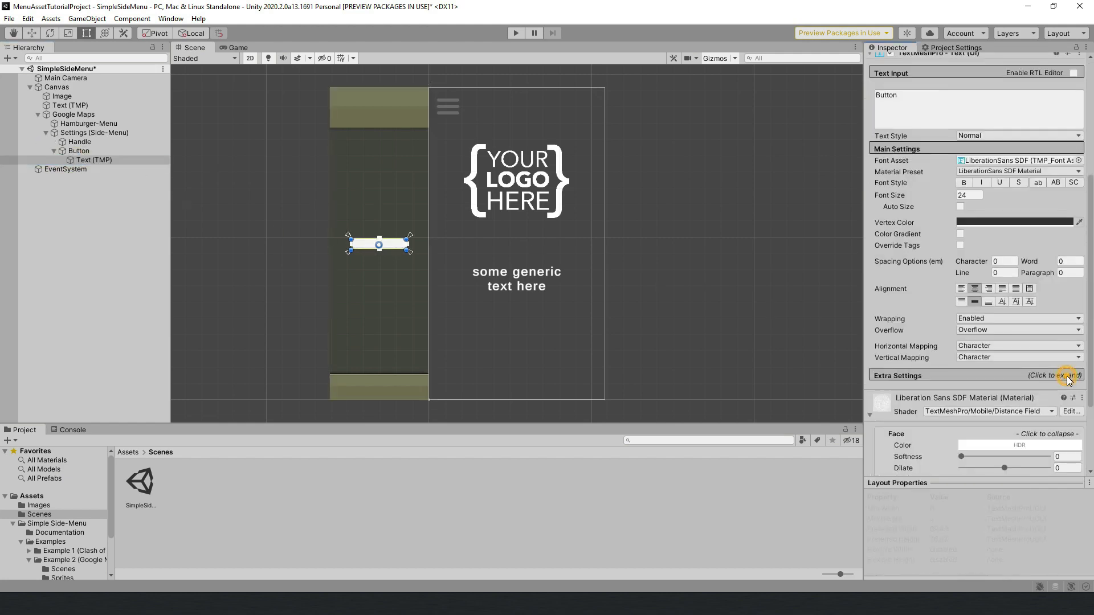
{"action": "scroll", "coordinate": [1008, 397], "scroll_direction": "down", "scroll_amount": 3}
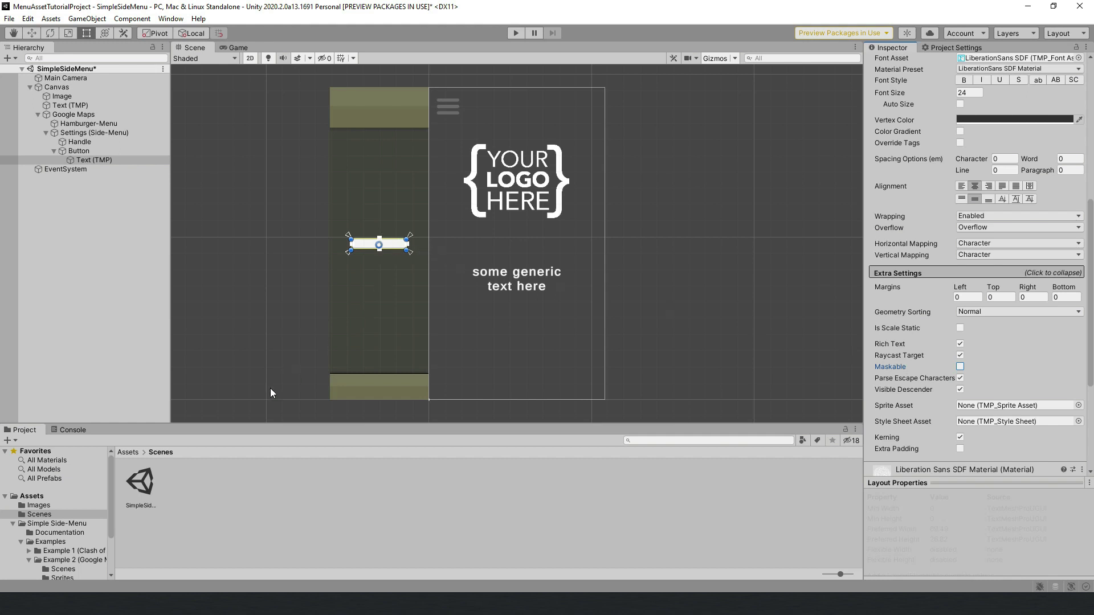
Save the modified SimpleSideMenu scene
{"action": "double_click", "coordinate": [145, 494]}
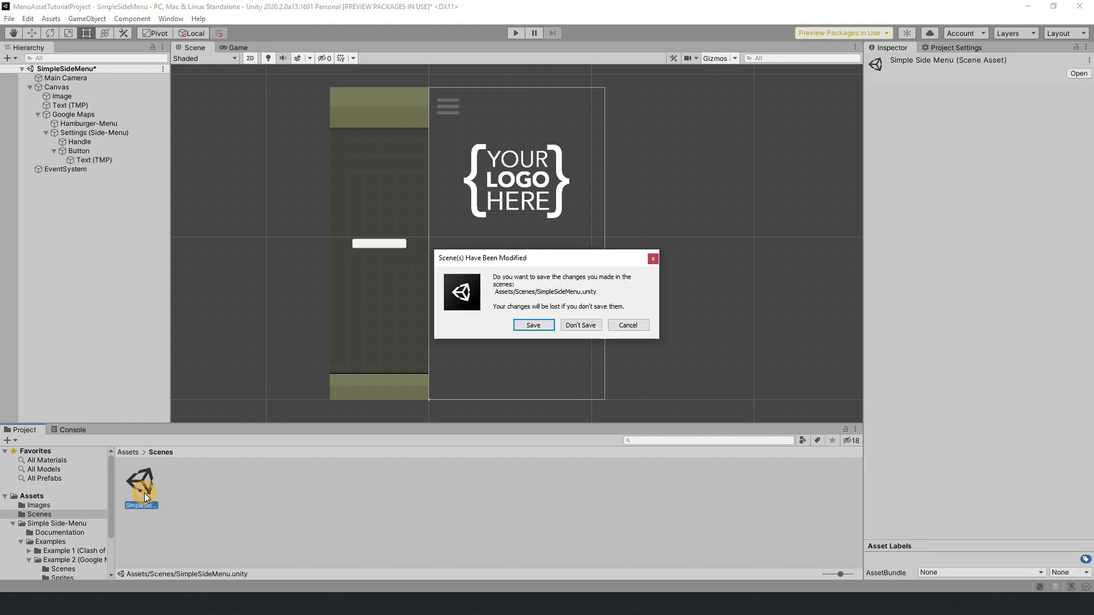
{"action": "left_click", "coordinate": [531, 325]}
{"action": "left_click", "coordinate": [30, 87]}
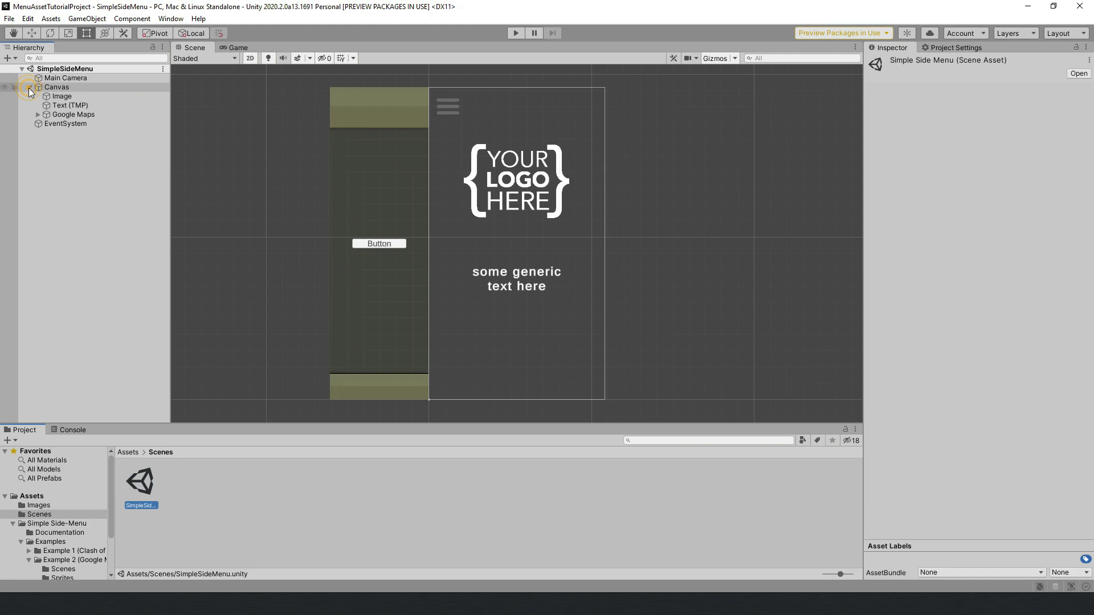
Add a Text - TextMeshPro reading 'Title' in the side menu, moved near the top
{"action": "left_click", "coordinate": [38, 114]}
{"action": "left_click", "coordinate": [46, 132]}
{"action": "right_click", "coordinate": [94, 132]}
{"action": "mouse_move", "coordinate": [159, 362]}
{"action": "left_click", "coordinate": [254, 399]}
{"action": "left_click", "coordinate": [925, 310]}
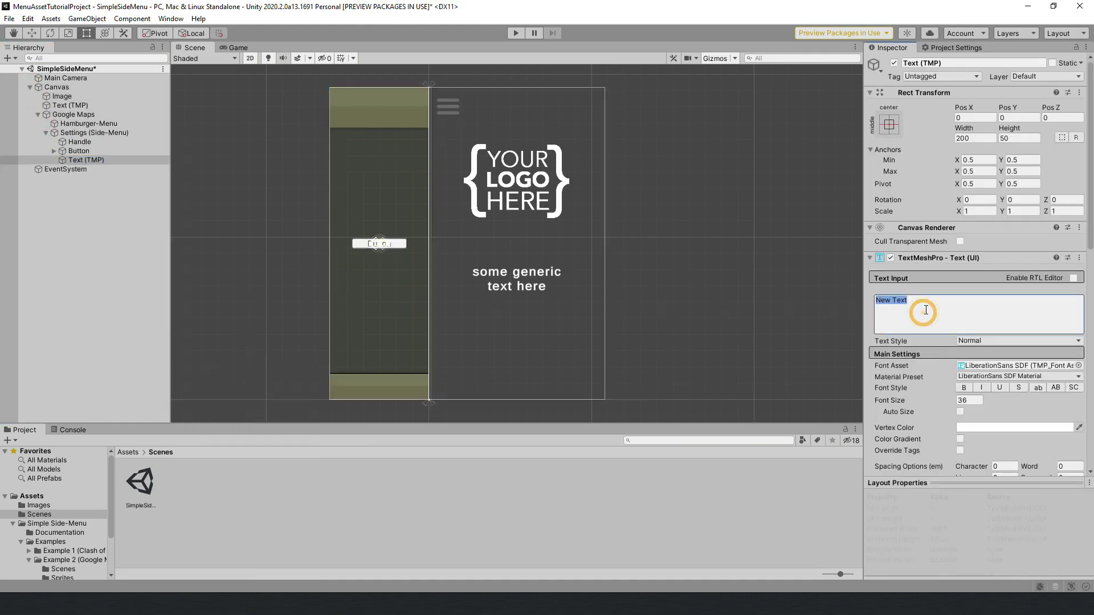
{"action": "left_click_drag", "start_coordinate": [419, 239], "coordinate": [419, 171]}
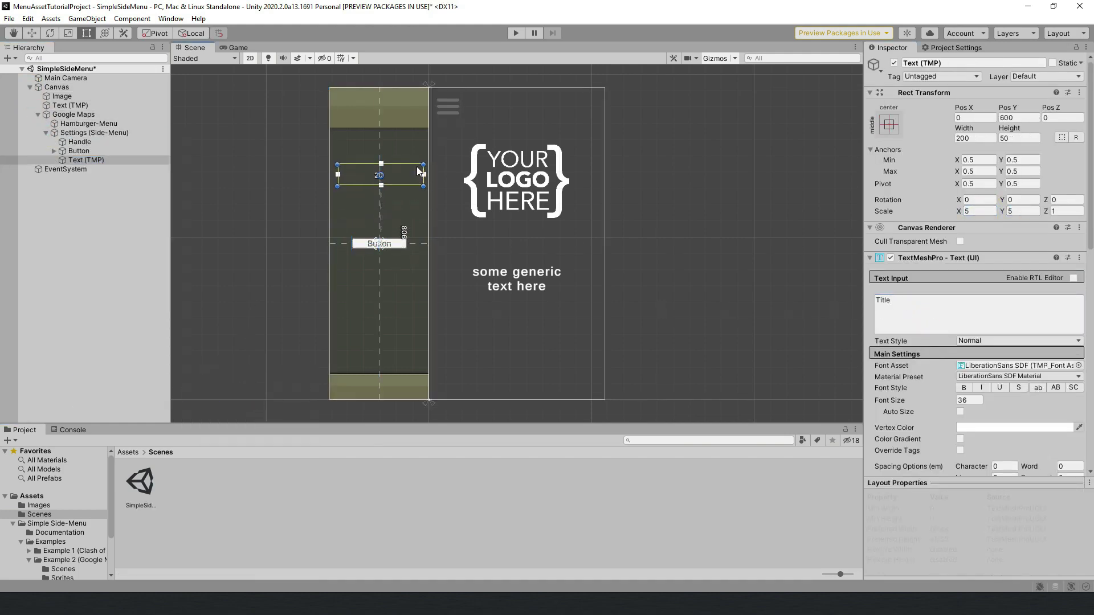
{"action": "scroll", "coordinate": [957, 365], "scroll_direction": "down", "scroll_amount": 10}
Save the SimpleSideMenu scene and enter play mode
{"action": "double_click", "coordinate": [140, 483]}
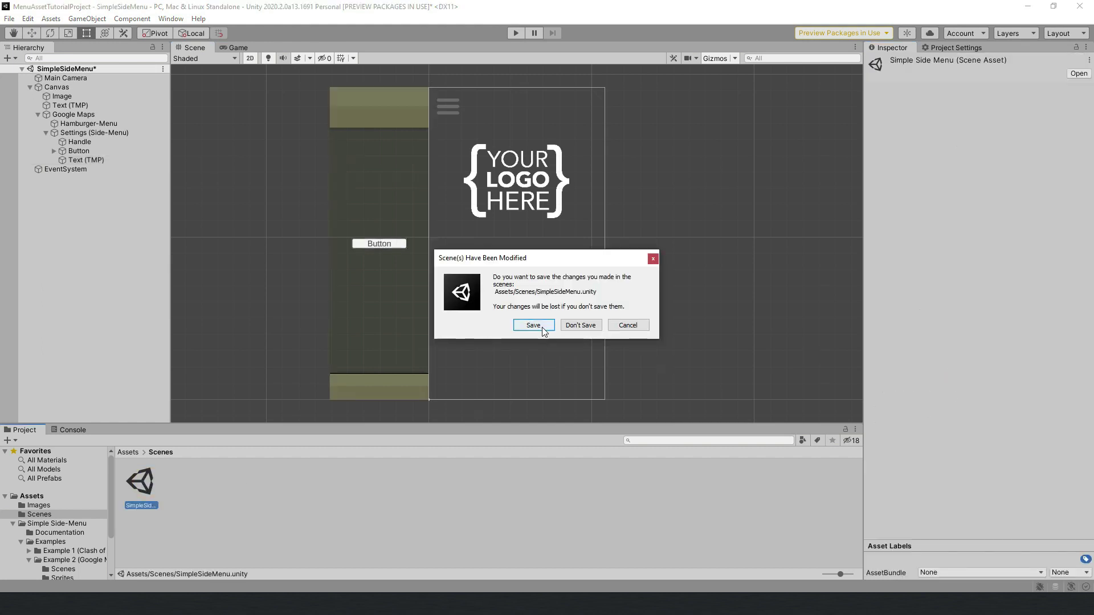
{"action": "left_click", "coordinate": [533, 326]}
{"action": "left_click", "coordinate": [514, 33]}
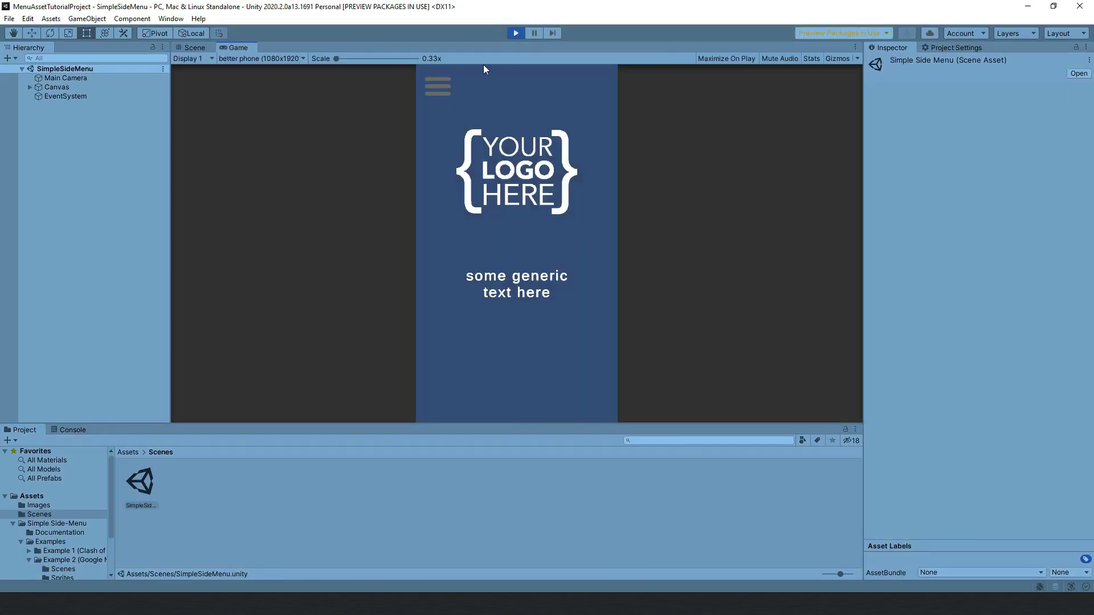
{"action": "left_click", "coordinate": [438, 83]}
{"action": "left_click", "coordinate": [565, 91]}
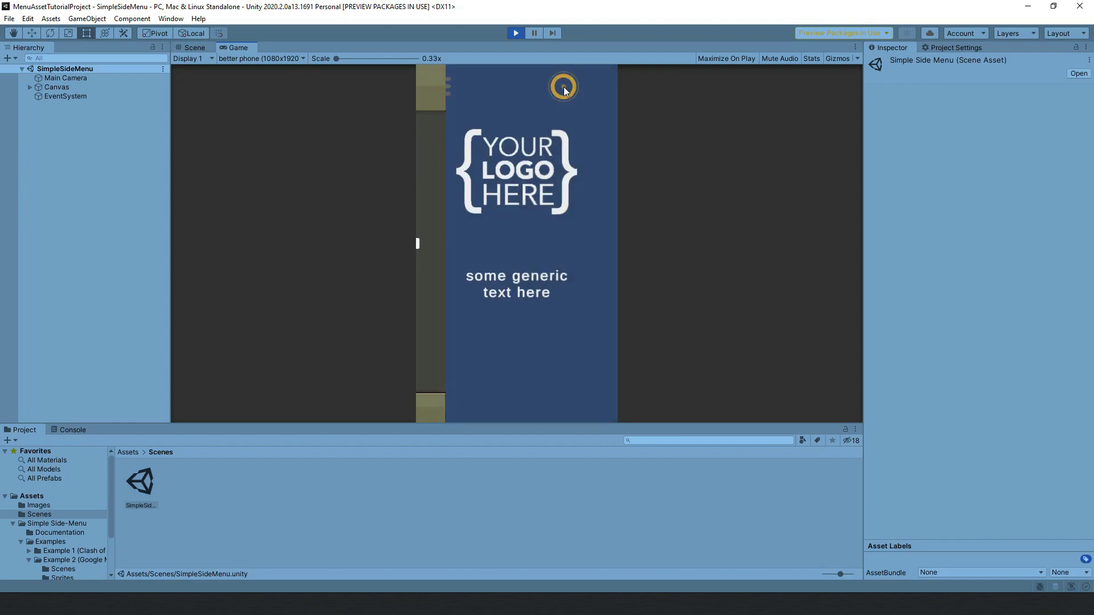
{"action": "left_click", "coordinate": [439, 87]}
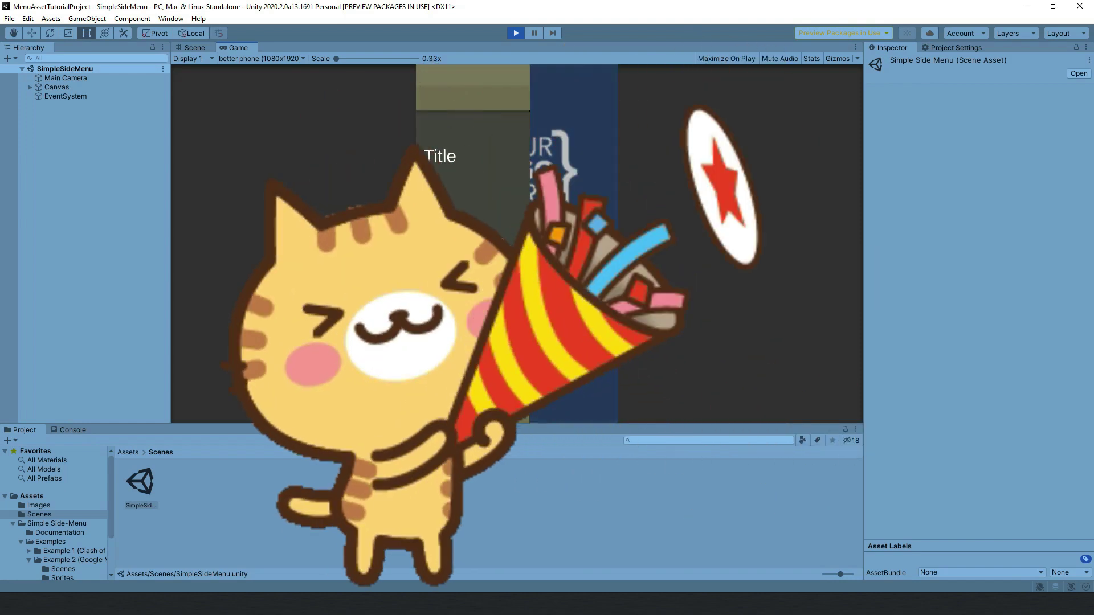
{"action": "left_click", "coordinate": [555, 112]}
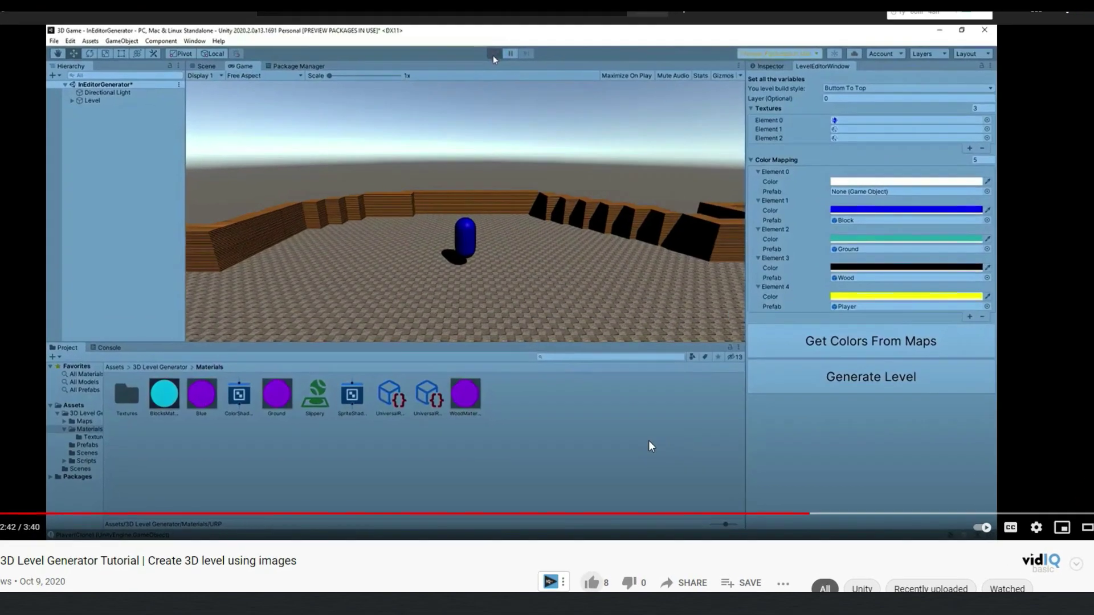
Like the 3D level generator tutorial and subscribe with notifications set to All
{"action": "left_click", "coordinate": [591, 583]}
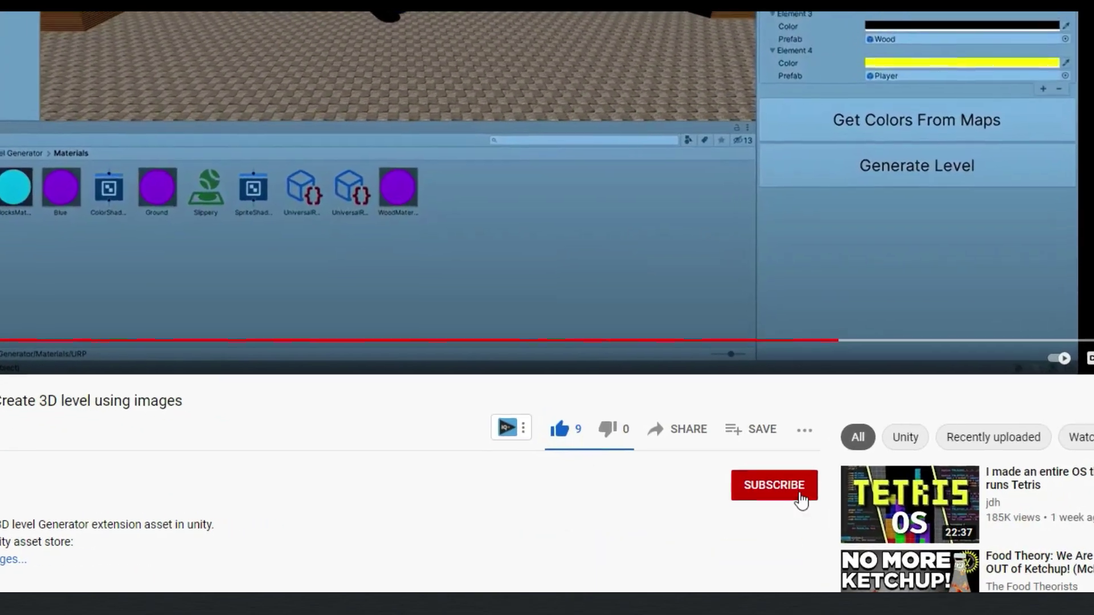
{"action": "left_click", "coordinate": [800, 501]}
{"action": "left_click", "coordinate": [804, 489]}
{"action": "left_click", "coordinate": [824, 515]}
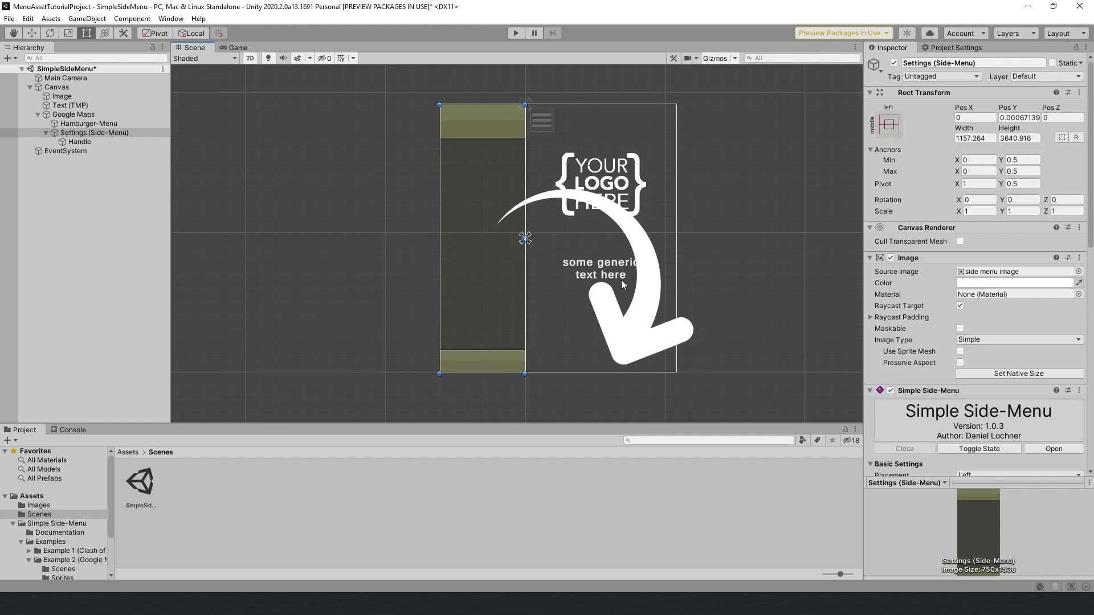
Reshape the side menu into a wide bottom bar, set Placement to Bottom, and play
{"action": "scroll", "coordinate": [620, 282], "scroll_direction": "down", "scroll_amount": 2}
{"action": "middle_click_drag", "start_coordinate": [620, 282], "coordinate": [622, 241]}
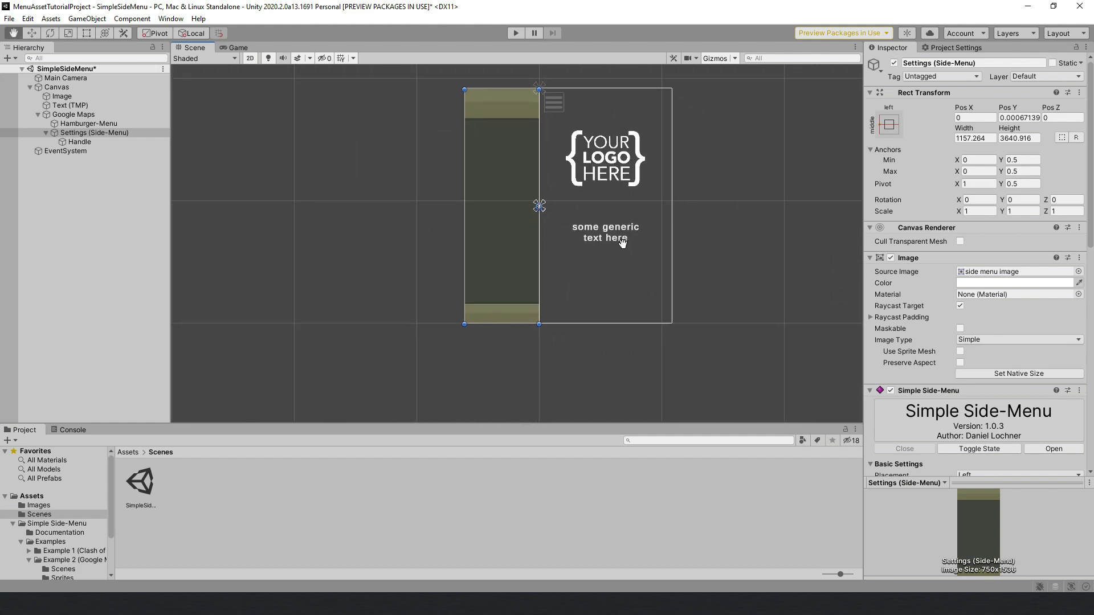
{"action": "left_click_drag", "start_coordinate": [504, 91], "coordinate": [680, 373]}
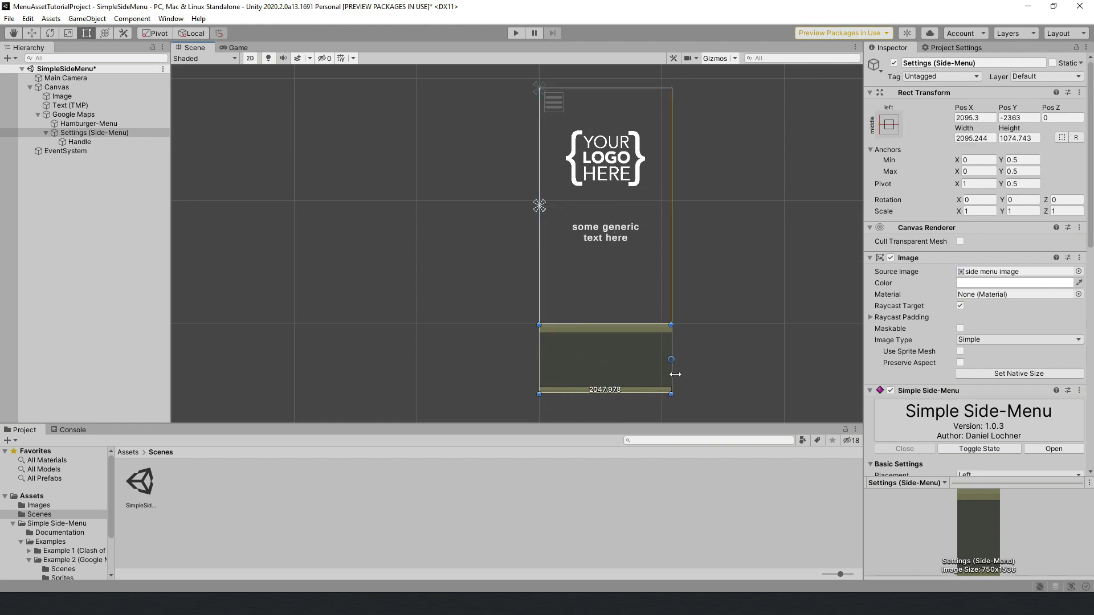
{"action": "scroll", "coordinate": [939, 342], "scroll_direction": "down", "scroll_amount": 10}
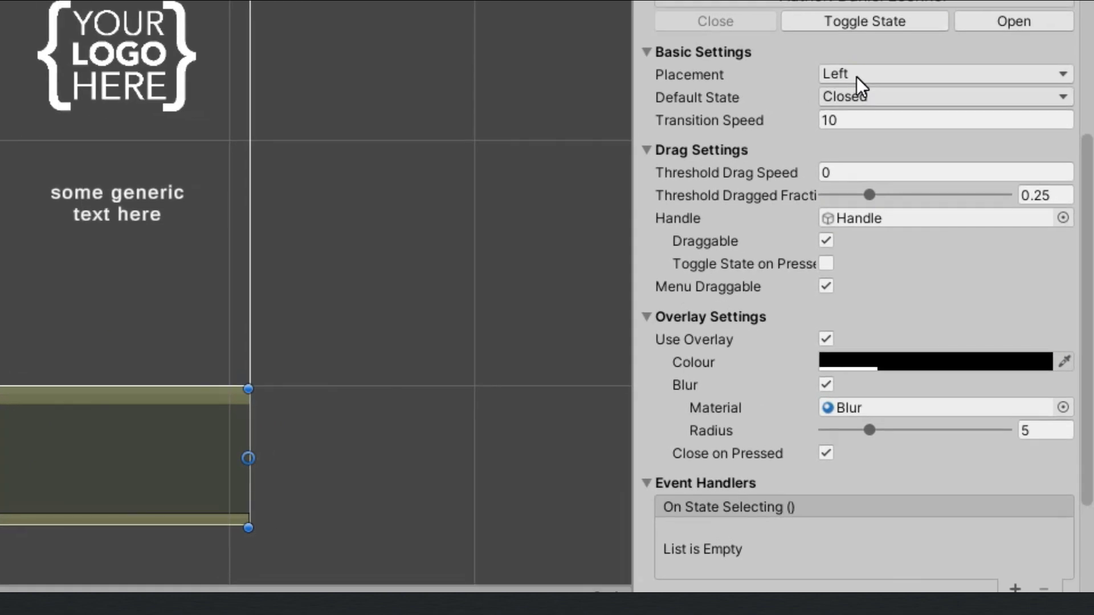
{"action": "left_click", "coordinate": [888, 101]}
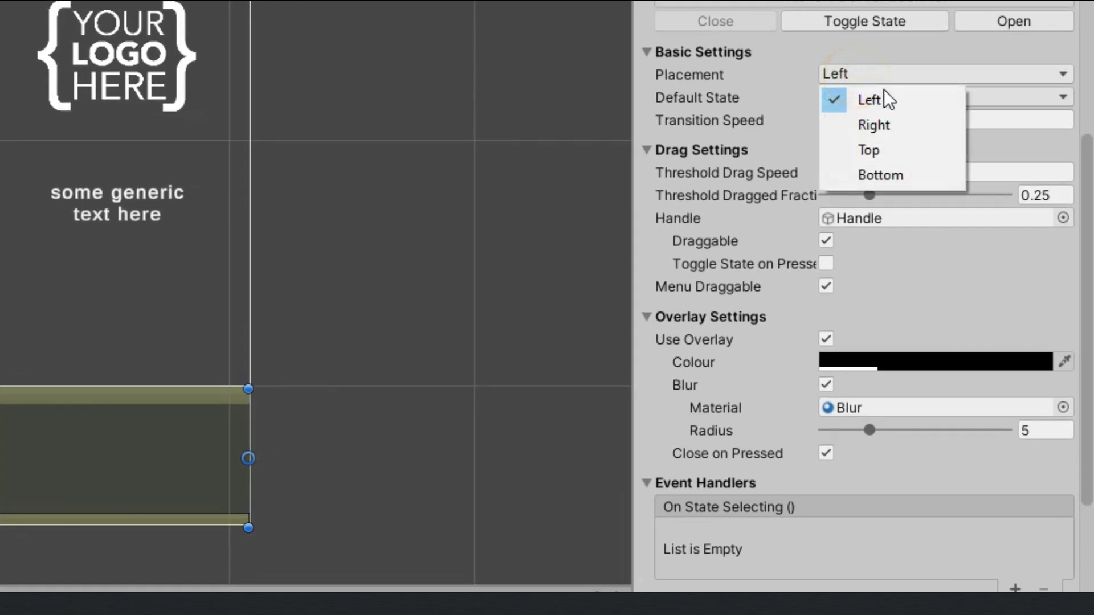
{"action": "left_click", "coordinate": [869, 175]}
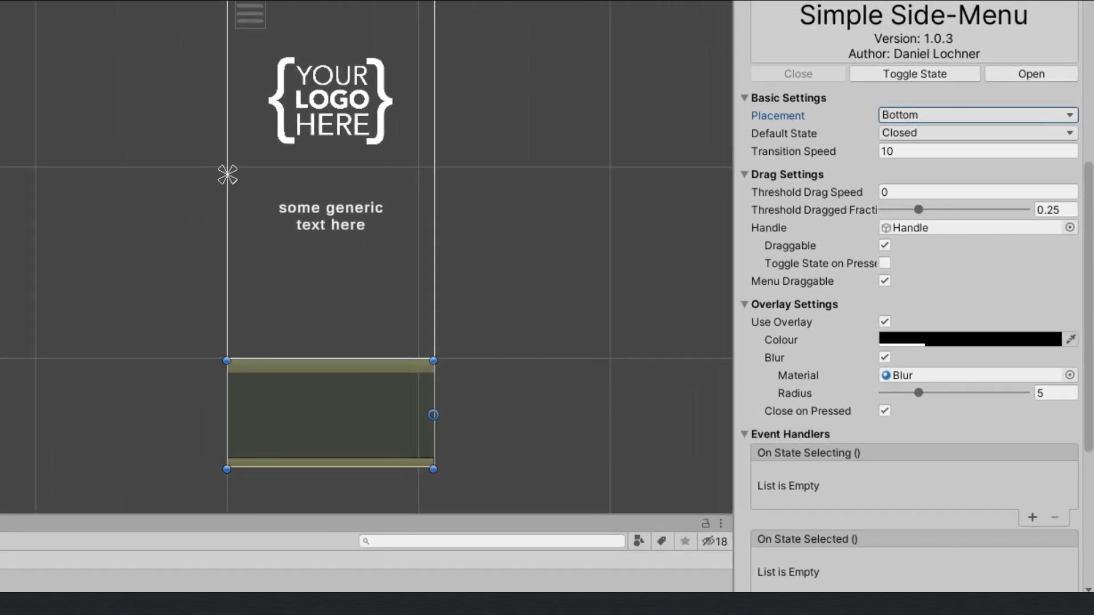
{"action": "left_click", "coordinate": [477, 12]}
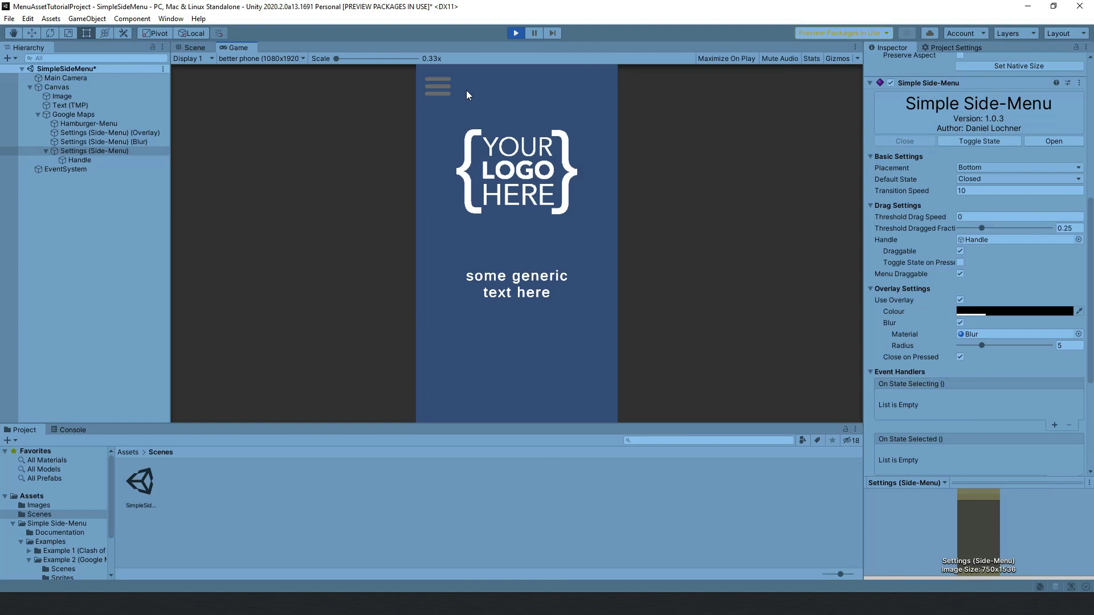
Play-test twice, opening and closing the bottom menu from the hamburger icon each time
{"action": "left_click", "coordinate": [443, 91]}
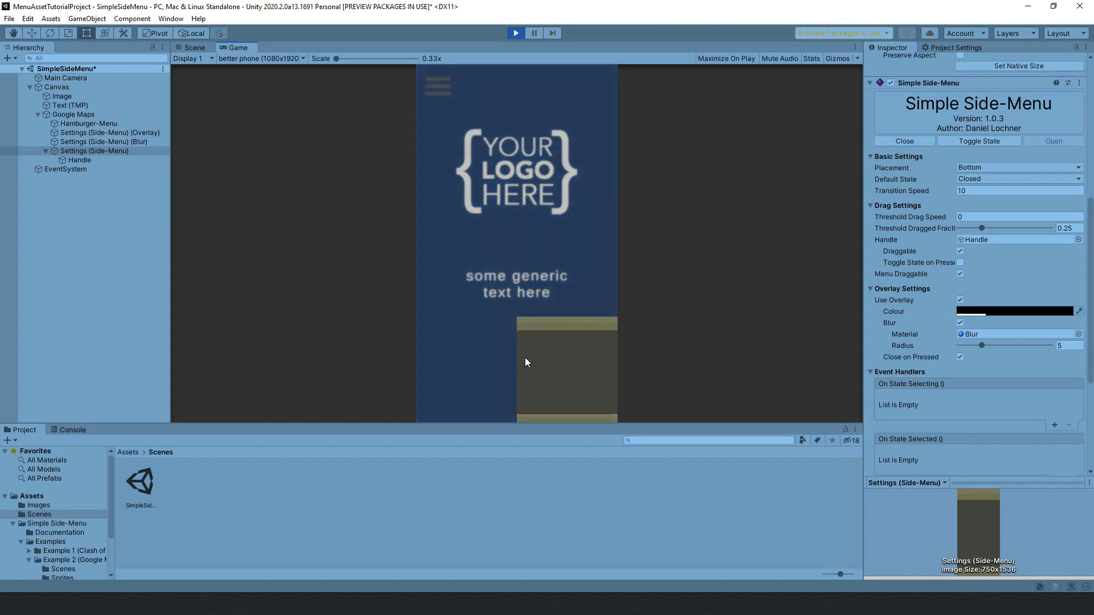
{"action": "left_click", "coordinate": [515, 70]}
{"action": "left_click", "coordinate": [515, 33]}
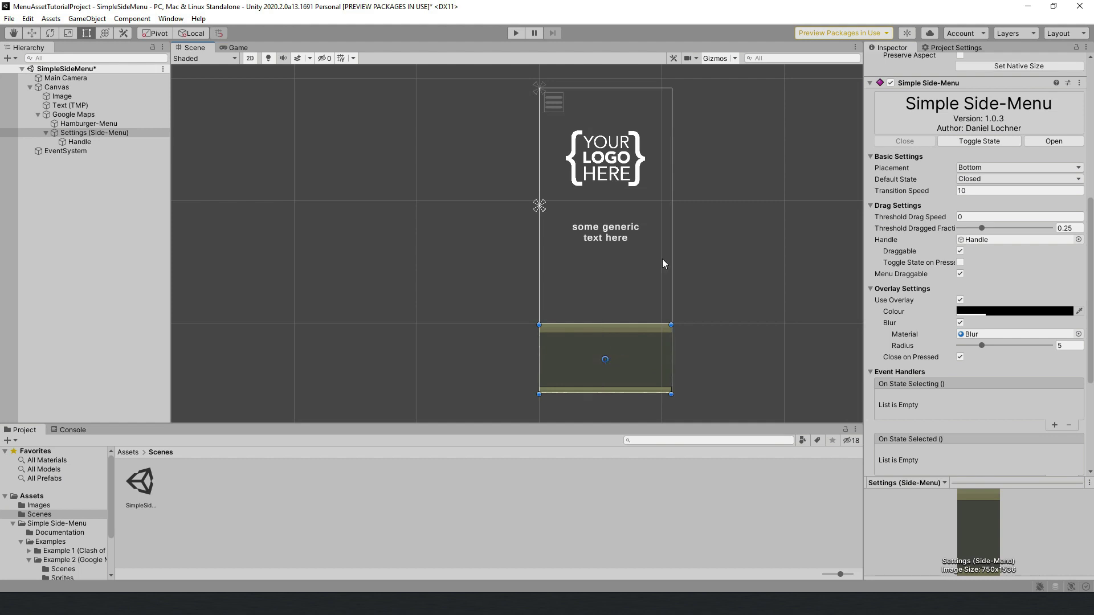
{"action": "left_click", "coordinate": [512, 34]}
{"action": "left_click", "coordinate": [440, 87]}
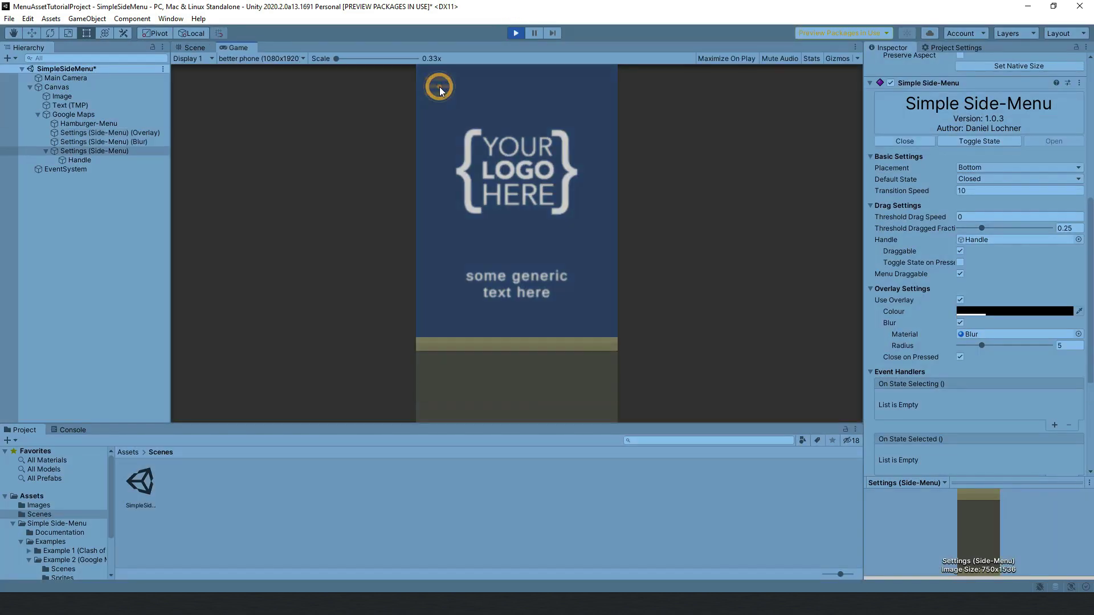
{"action": "left_click", "coordinate": [495, 98]}
{"action": "left_click", "coordinate": [516, 33]}
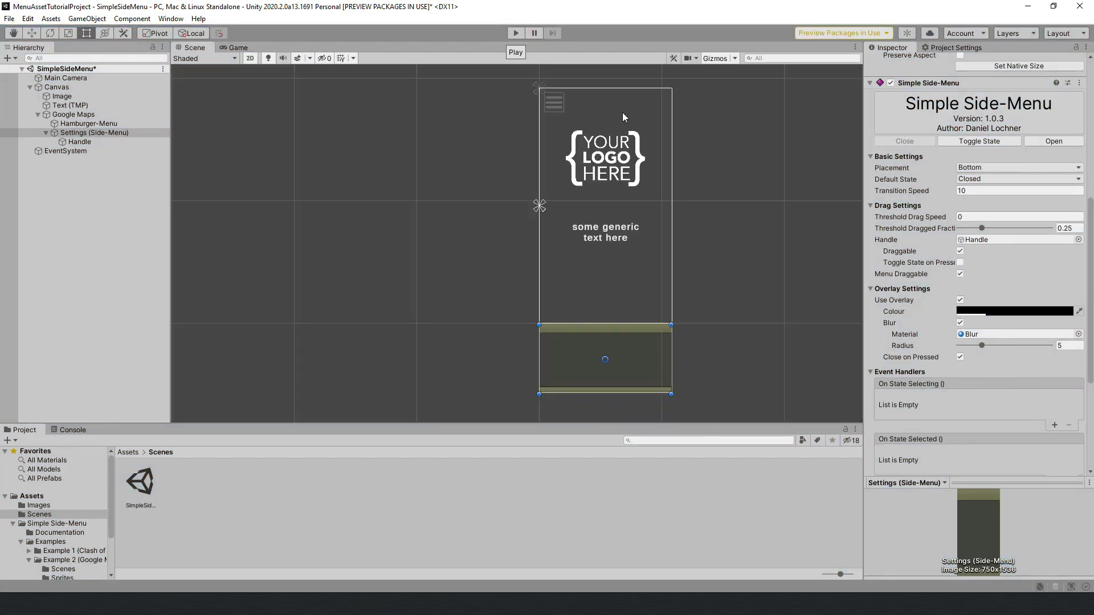
Delete Hamburger-Menu and add a UI Button under Google Maps with Scale 4
{"action": "left_click", "coordinate": [121, 124]}
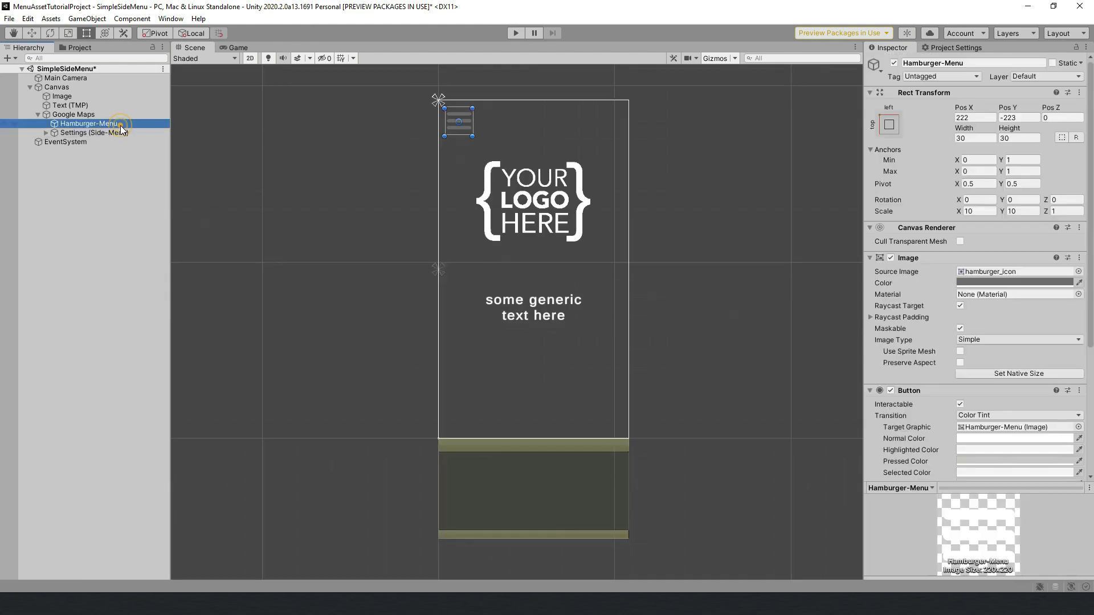
{"action": "key", "text": "Delete"}
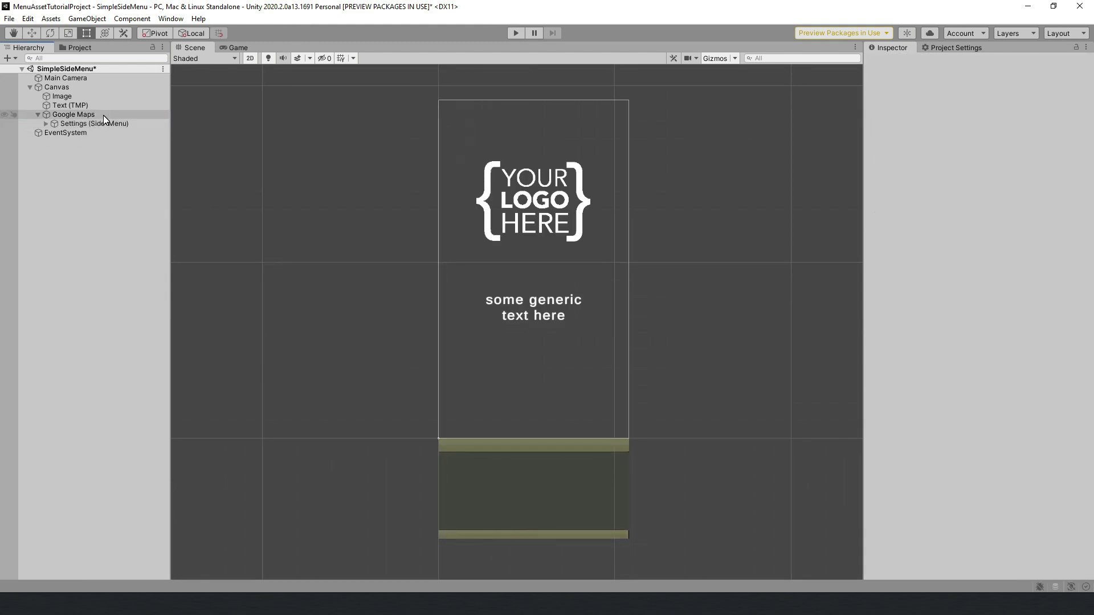
{"action": "right_click", "coordinate": [107, 115]}
{"action": "mouse_move", "coordinate": [179, 350]}
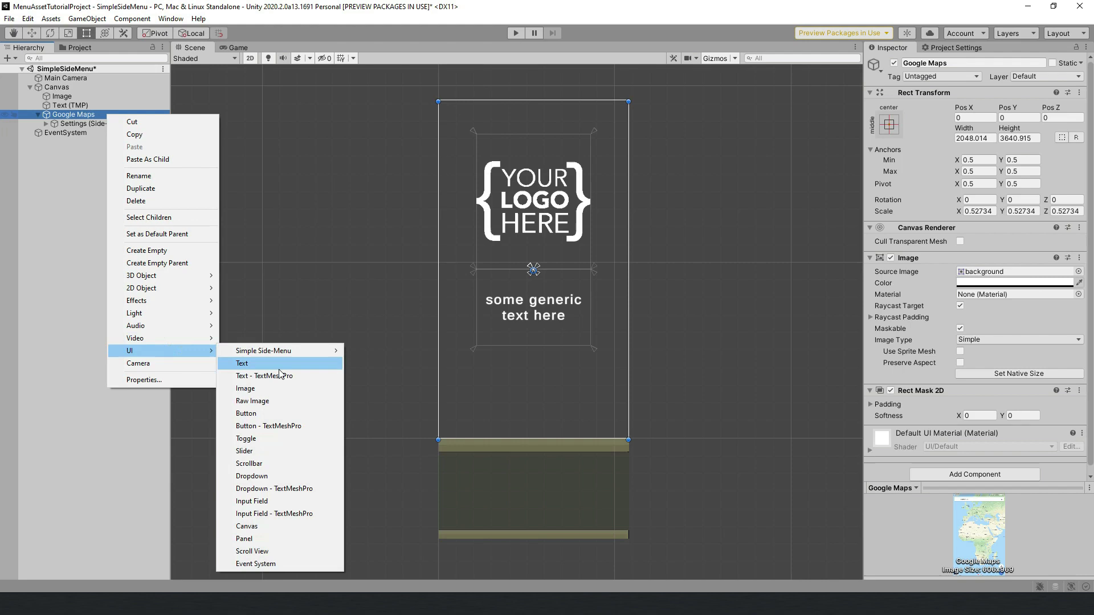
{"action": "left_click", "coordinate": [306, 426]}
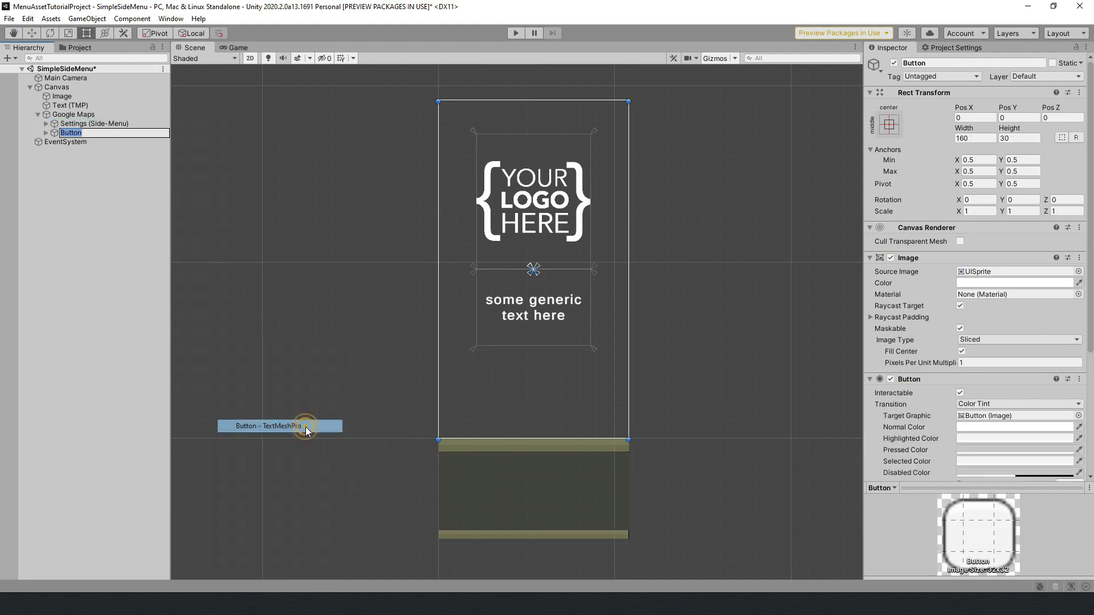
{"action": "left_click", "coordinate": [986, 211]}
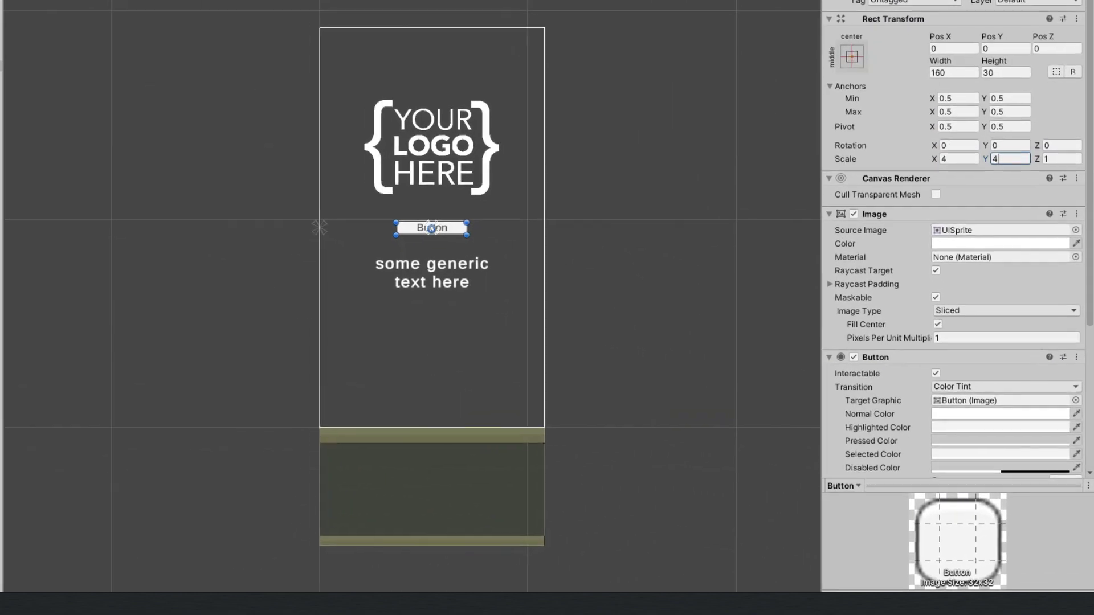
Make the Button's On Click call SimpleSideMenu.ToggleState() on Settings (Side-Menu), then enter Play mode
{"action": "scroll", "coordinate": [1005, 315], "scroll_direction": "down", "scroll_amount": 5}
{"action": "left_click", "coordinate": [1028, 341]}
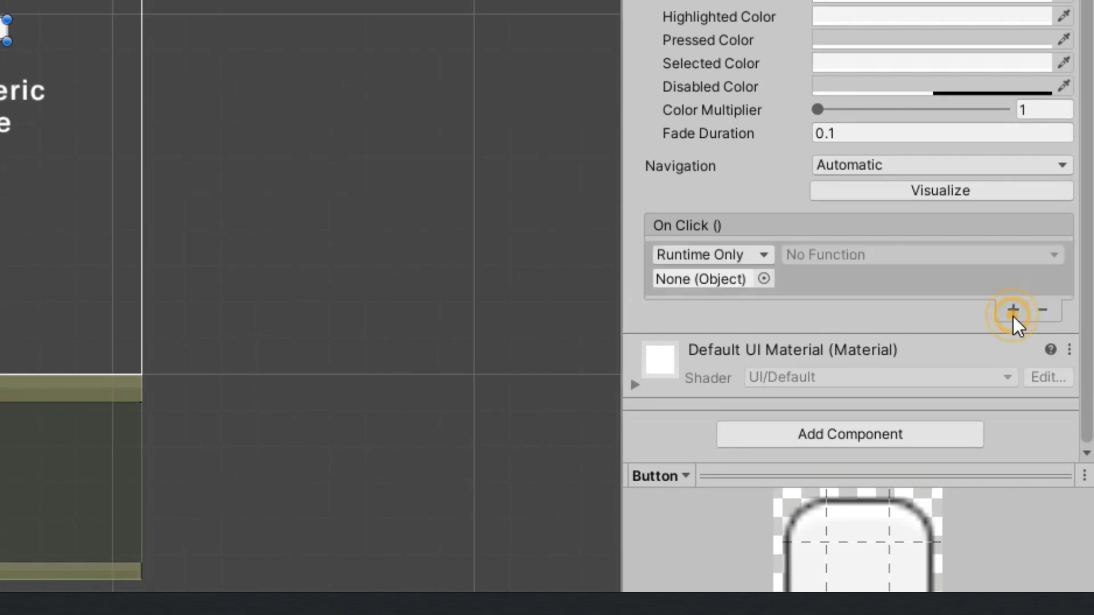
{"action": "left_click", "coordinate": [764, 279]}
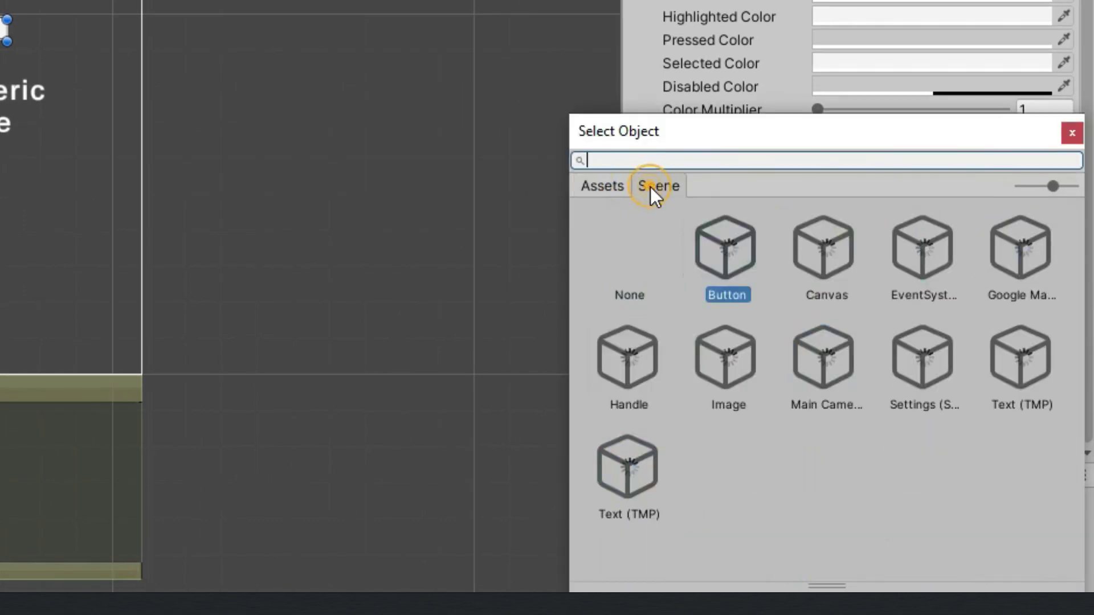
{"action": "left_click", "coordinate": [942, 352]}
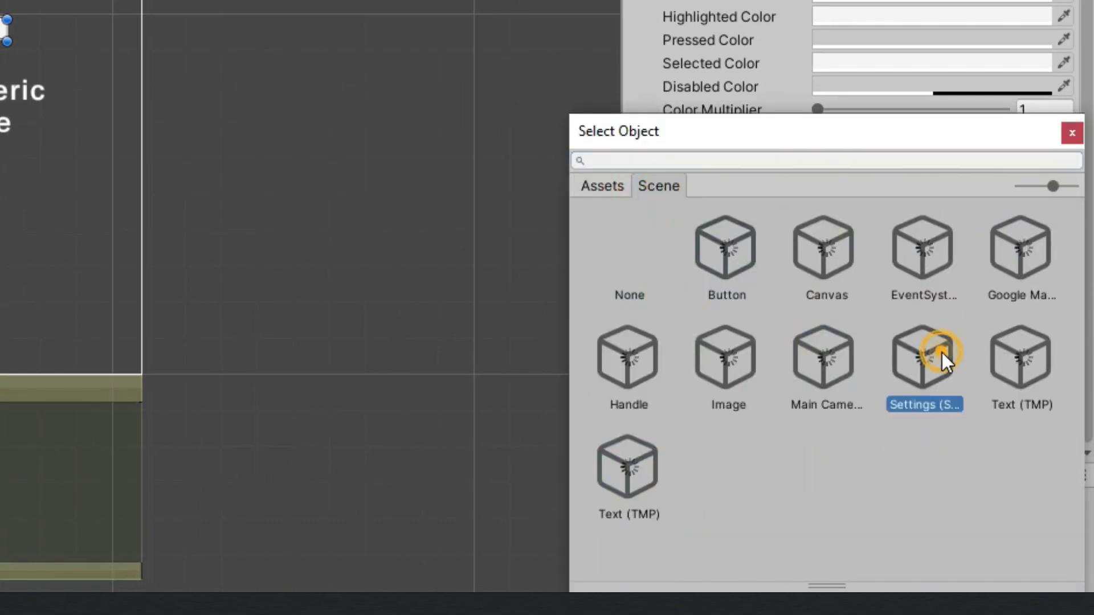
{"action": "double_click", "coordinate": [942, 352]}
{"action": "left_click", "coordinate": [863, 258]}
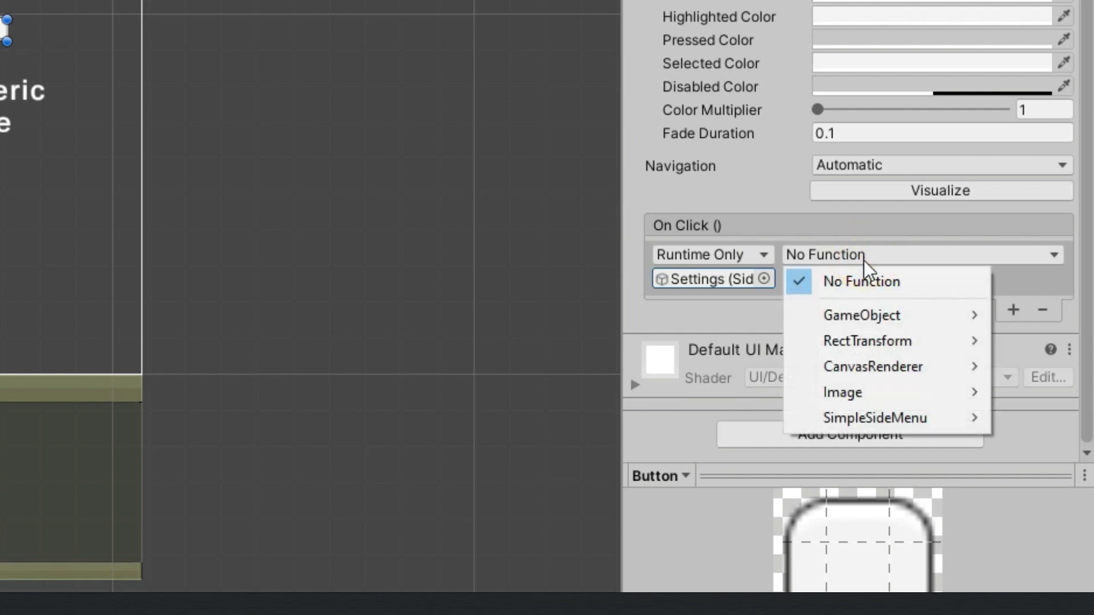
{"action": "left_click", "coordinate": [866, 418]}
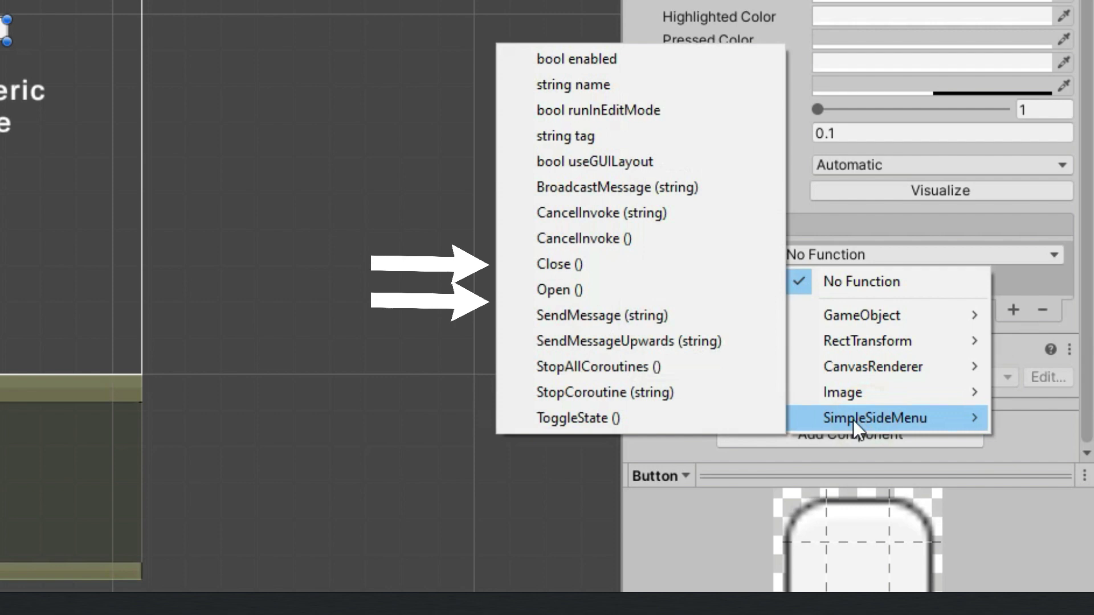
{"action": "left_click", "coordinate": [720, 418]}
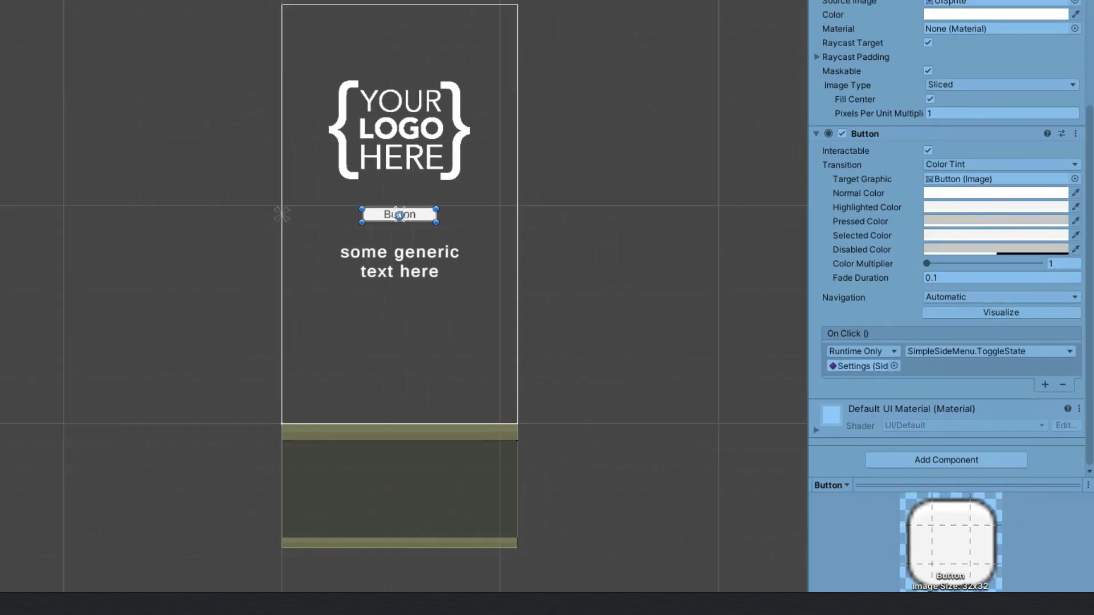
{"action": "left_click", "coordinate": [518, 12]}
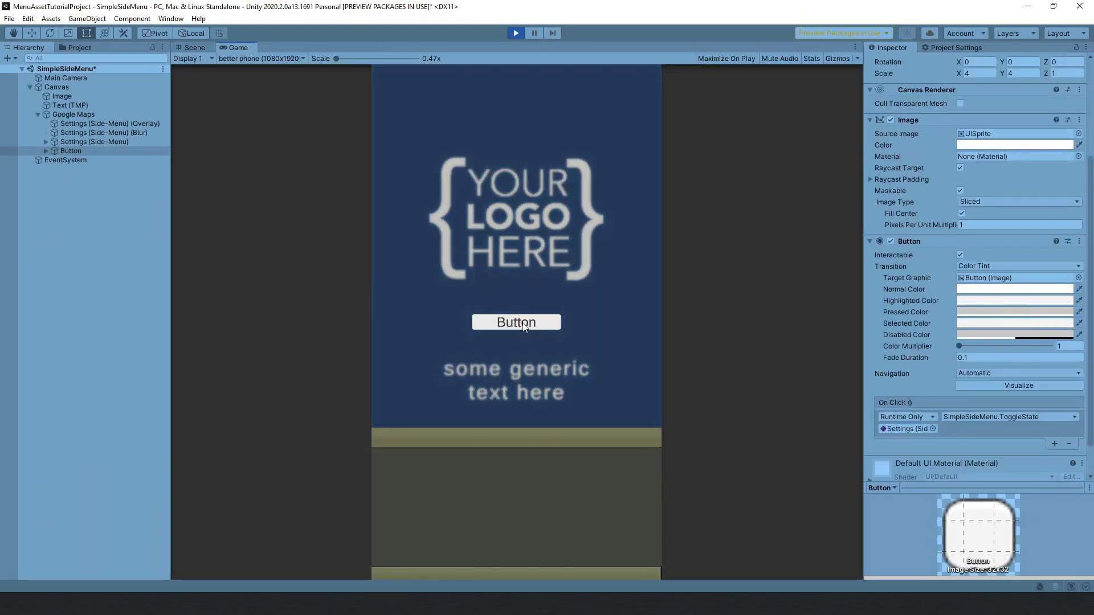
Toggle the side menu closed and open with the new Button, then stop Play mode
{"action": "left_click", "coordinate": [520, 322]}
{"action": "left_click", "coordinate": [523, 324]}
{"action": "left_click", "coordinate": [510, 324]}
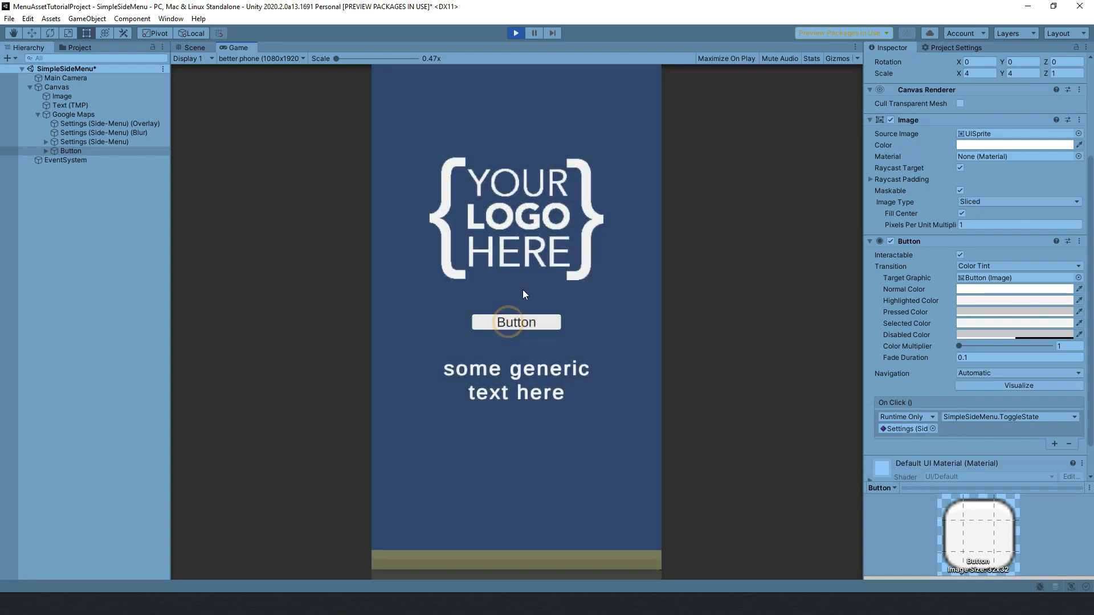
{"action": "left_click", "coordinate": [515, 33]}
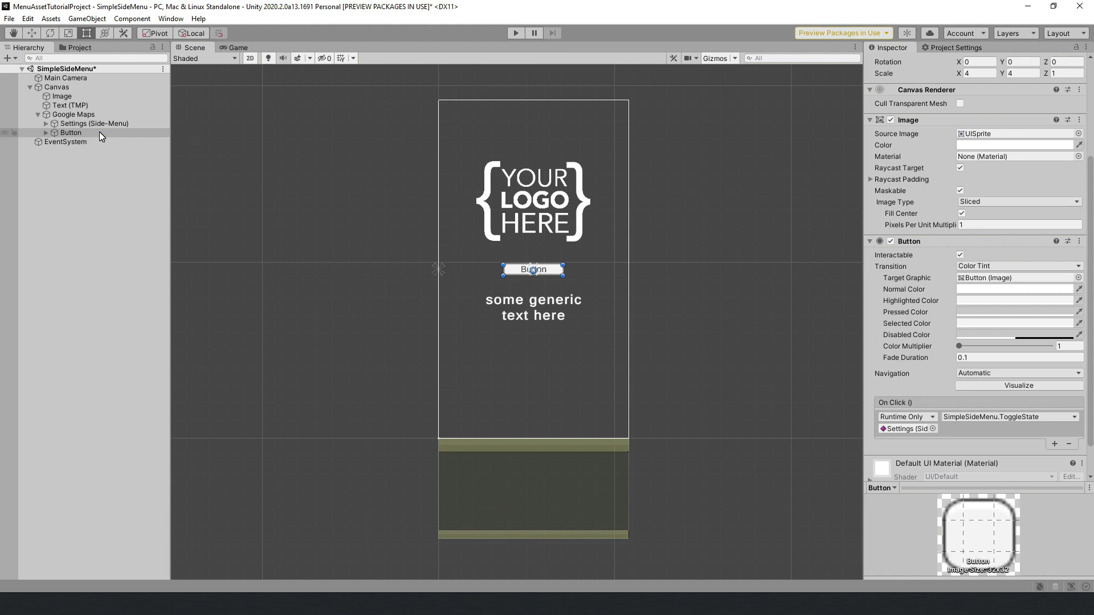
Move Button above Settings (Side-Menu) in the Hierarchy and retest it in Play mode
{"action": "left_click_drag", "start_coordinate": [99, 132], "coordinate": [98, 117]}
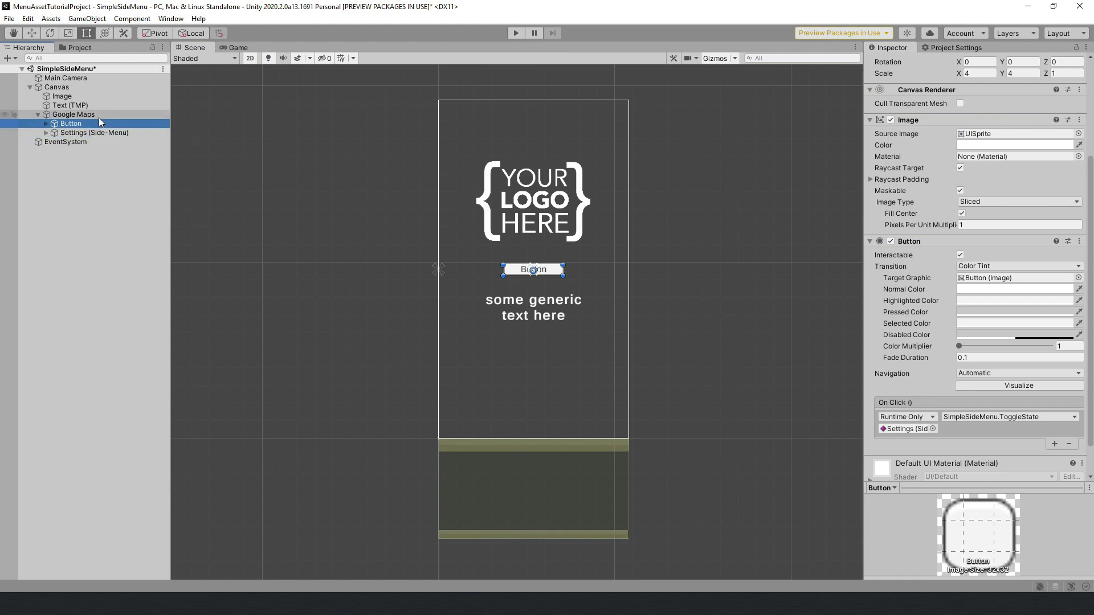
{"action": "left_click", "coordinate": [515, 33]}
{"action": "left_click", "coordinate": [537, 320]}
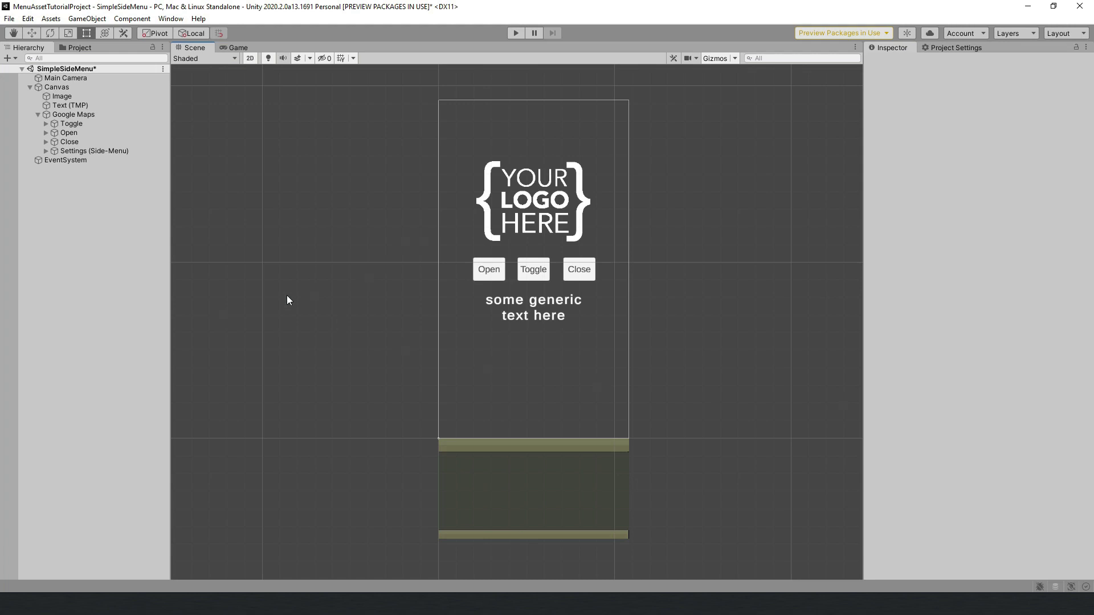
Review the On Click actions of the Open, Toggle and Close buttons
{"action": "left_click", "coordinate": [83, 132]}
{"action": "scroll", "coordinate": [934, 384], "scroll_direction": "down", "scroll_amount": 5}
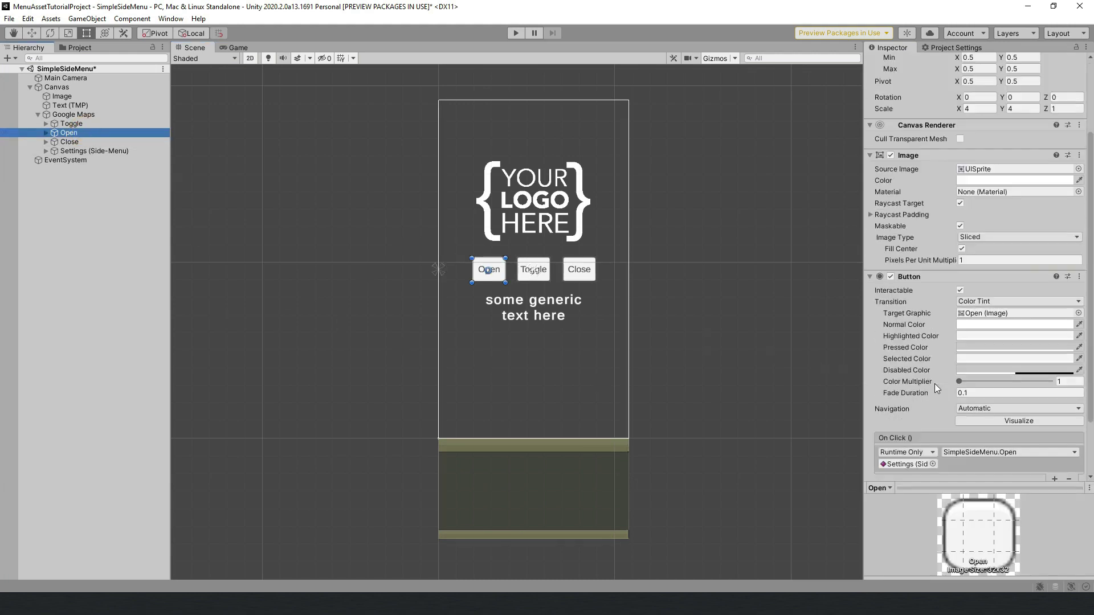
{"action": "left_click", "coordinate": [542, 273]}
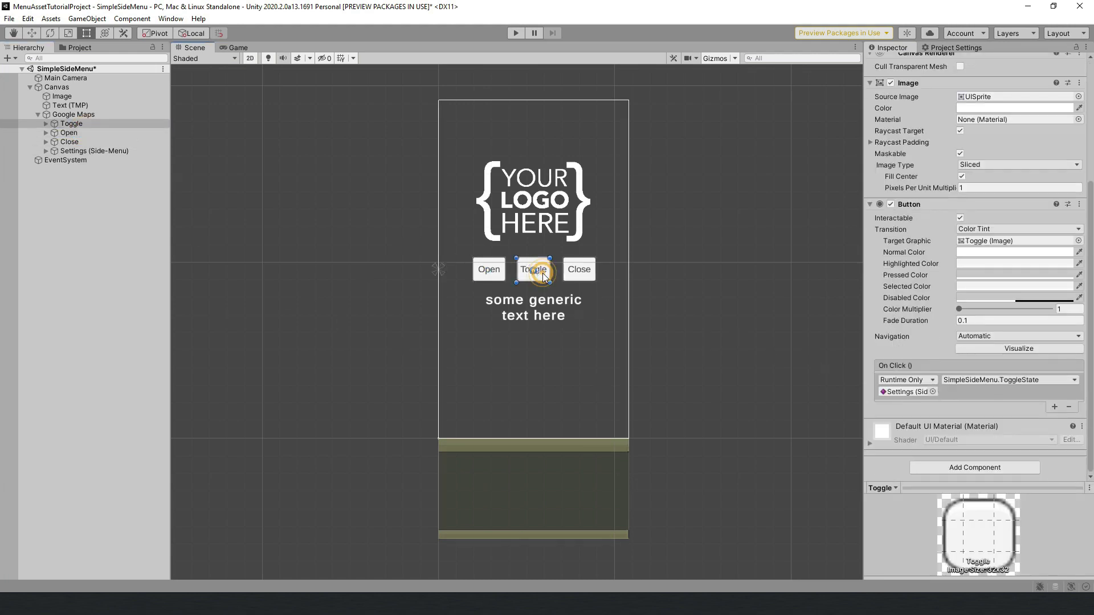
{"action": "left_click", "coordinate": [579, 271]}
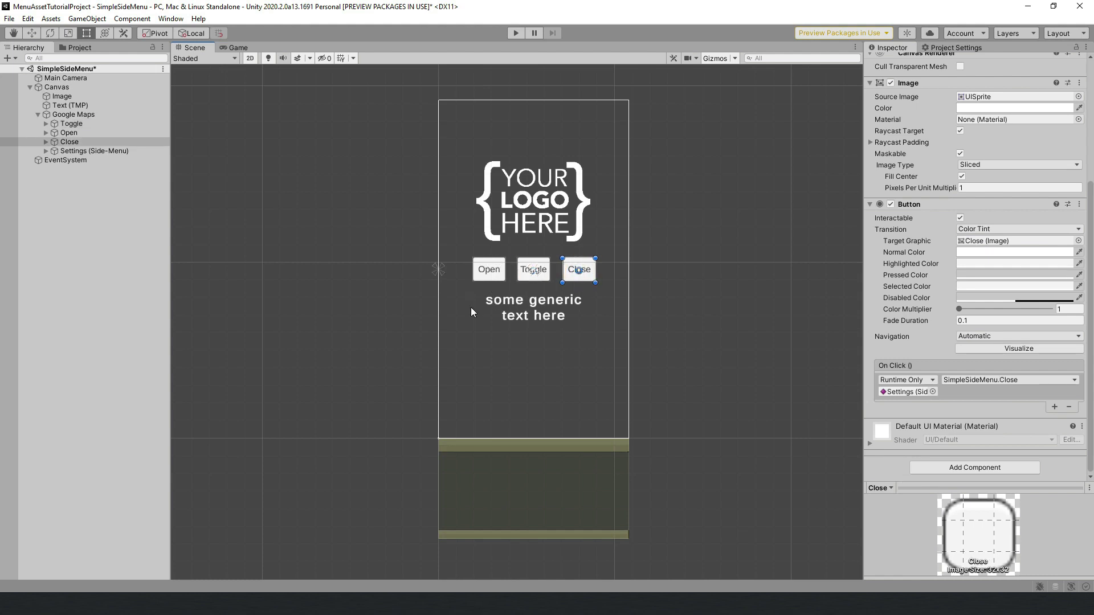
On Settings (Side-Menu), keep Menu Draggable checked and uncheck Close on Pressed
{"action": "left_click", "coordinate": [147, 151]}
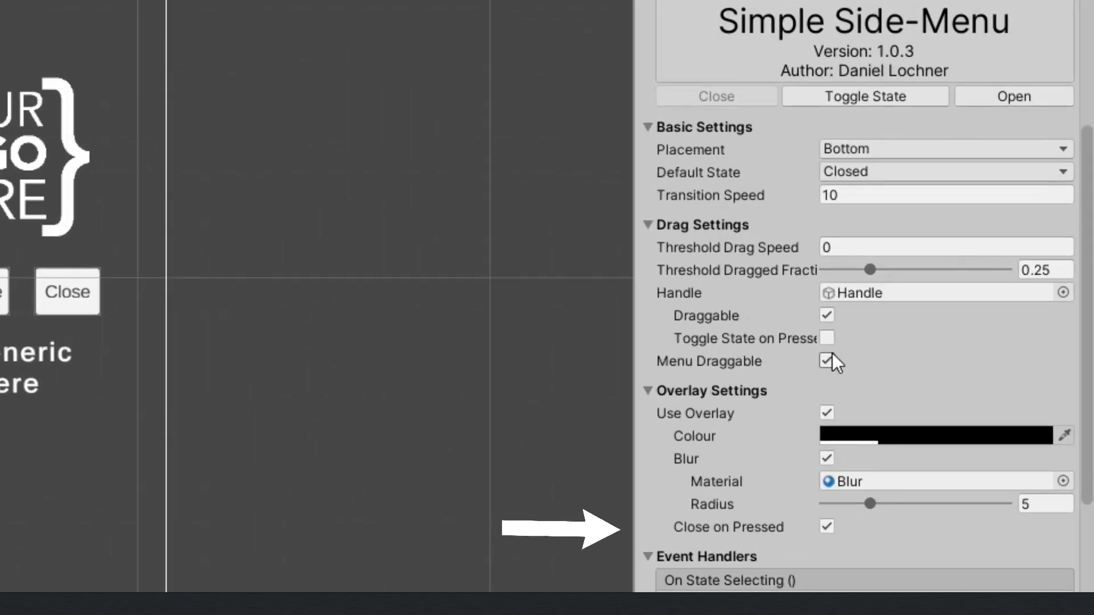
{"action": "double_click", "coordinate": [826, 361]}
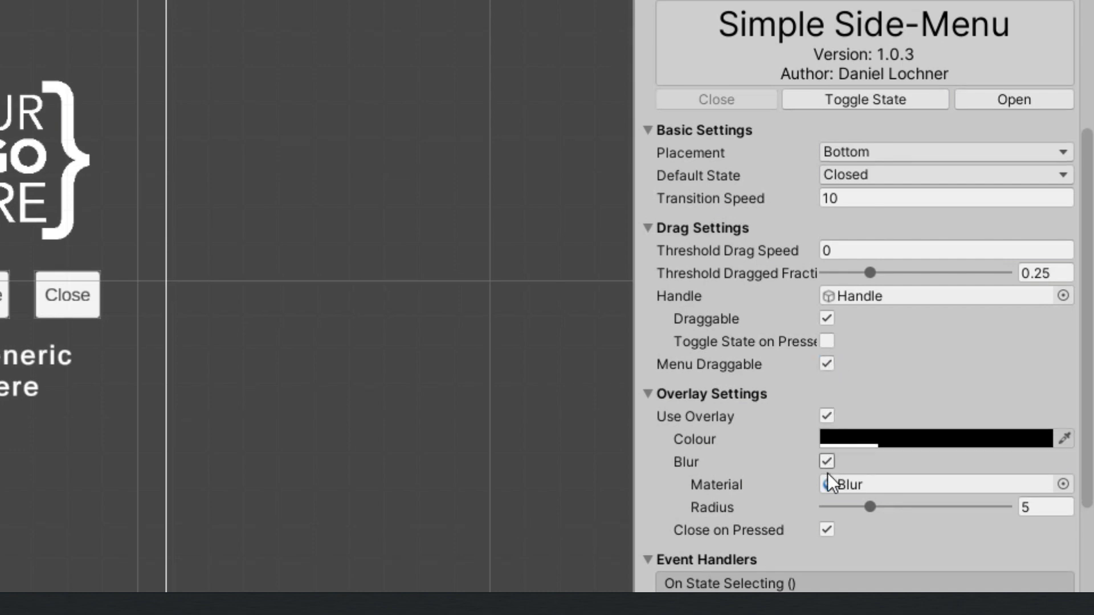
{"action": "left_click", "coordinate": [827, 530]}
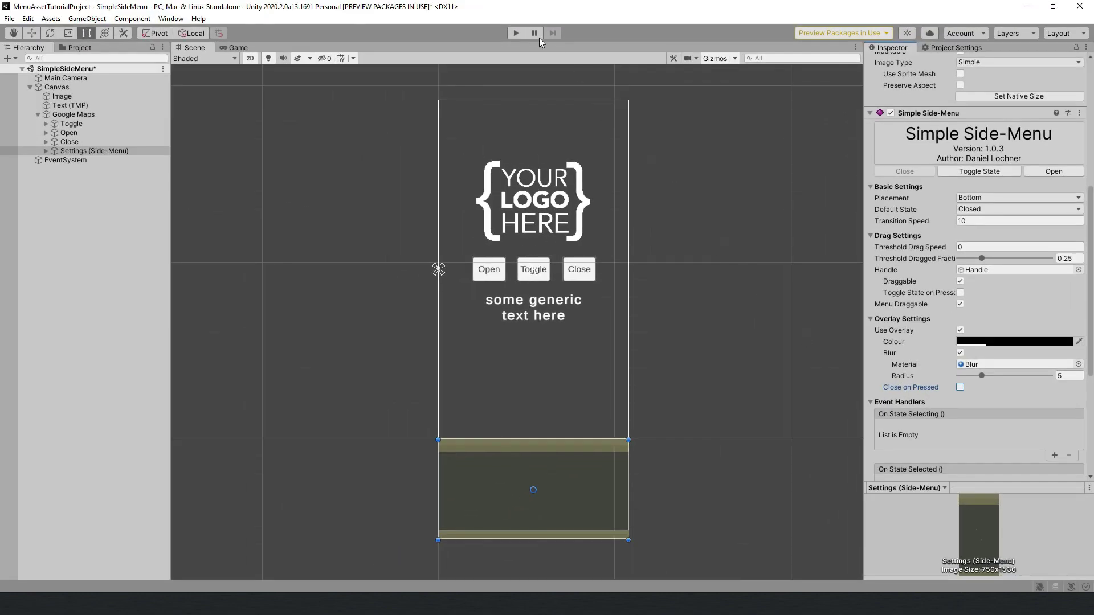
Play the scene and repeatedly open and close the blurred bottom menu with the in-game buttons
{"action": "left_click", "coordinate": [516, 33]}
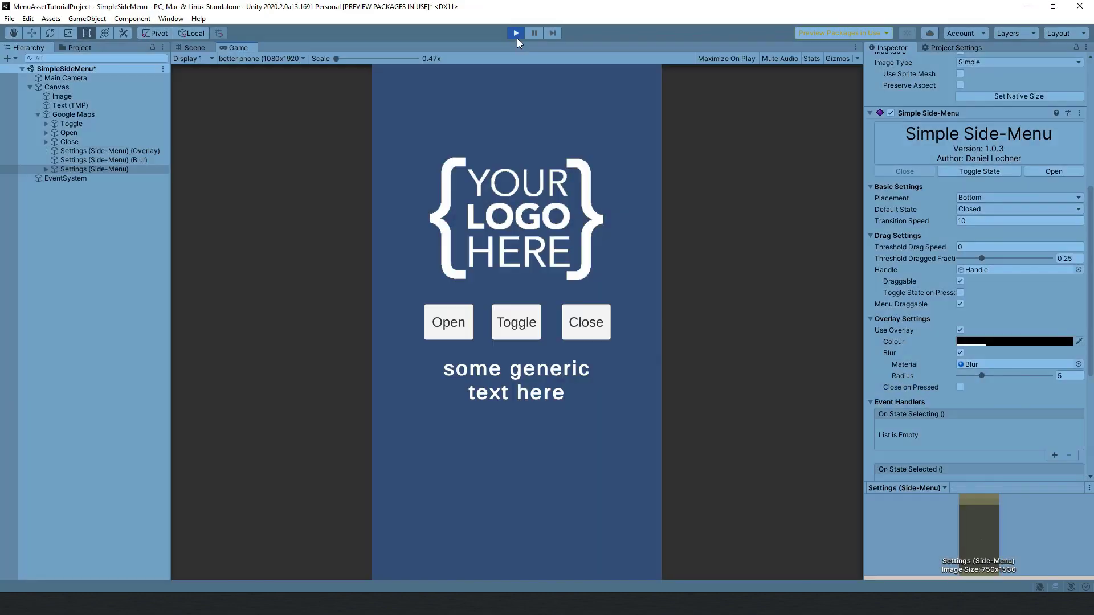
{"action": "left_click", "coordinate": [510, 324]}
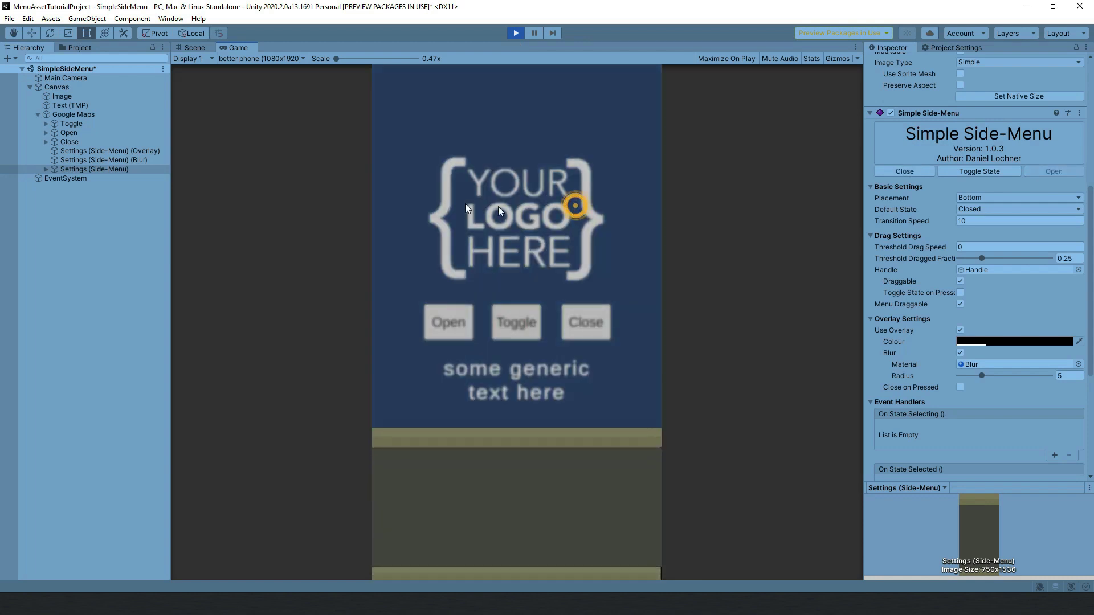
{"action": "left_click", "coordinate": [577, 319]}
{"action": "left_click", "coordinate": [514, 322]}
{"action": "left_click", "coordinate": [514, 321]}
{"action": "left_click", "coordinate": [514, 322]}
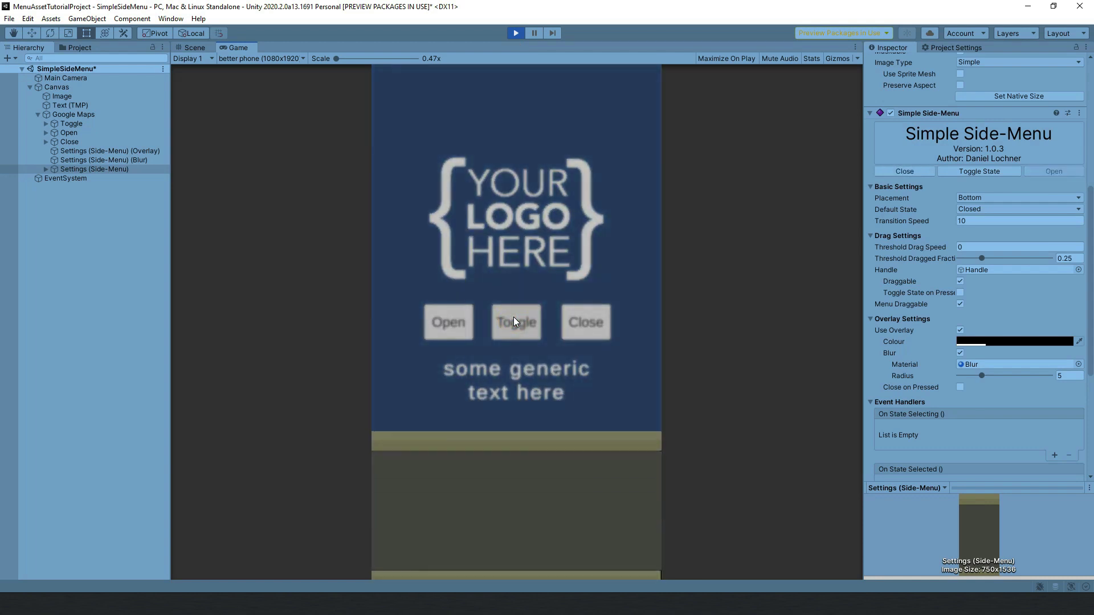
{"action": "left_click", "coordinate": [515, 321]}
{"action": "left_click", "coordinate": [456, 323]}
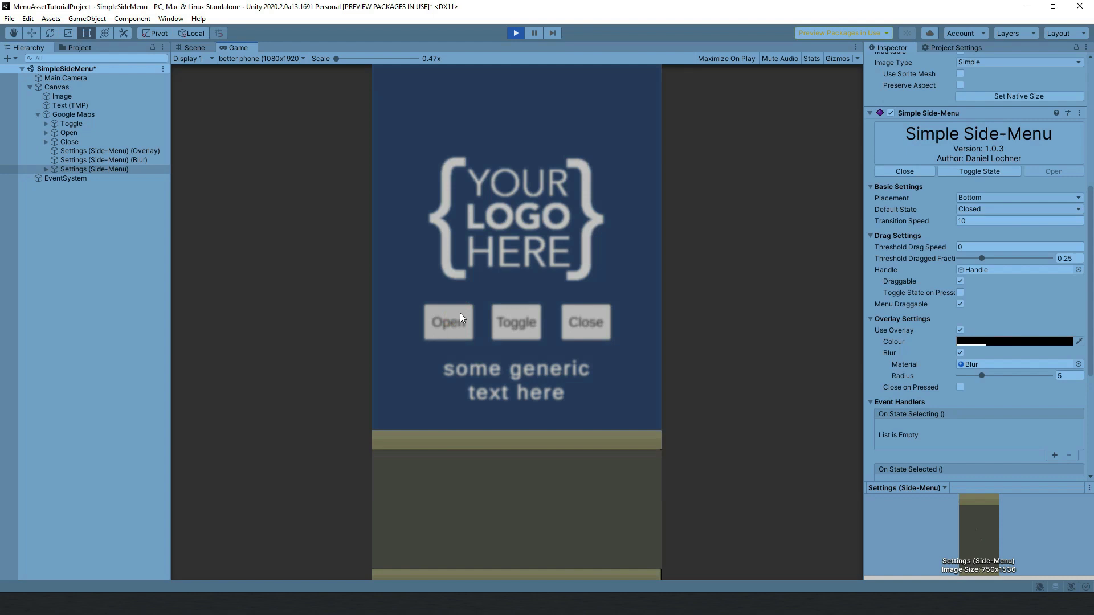
{"action": "left_click", "coordinate": [596, 324]}
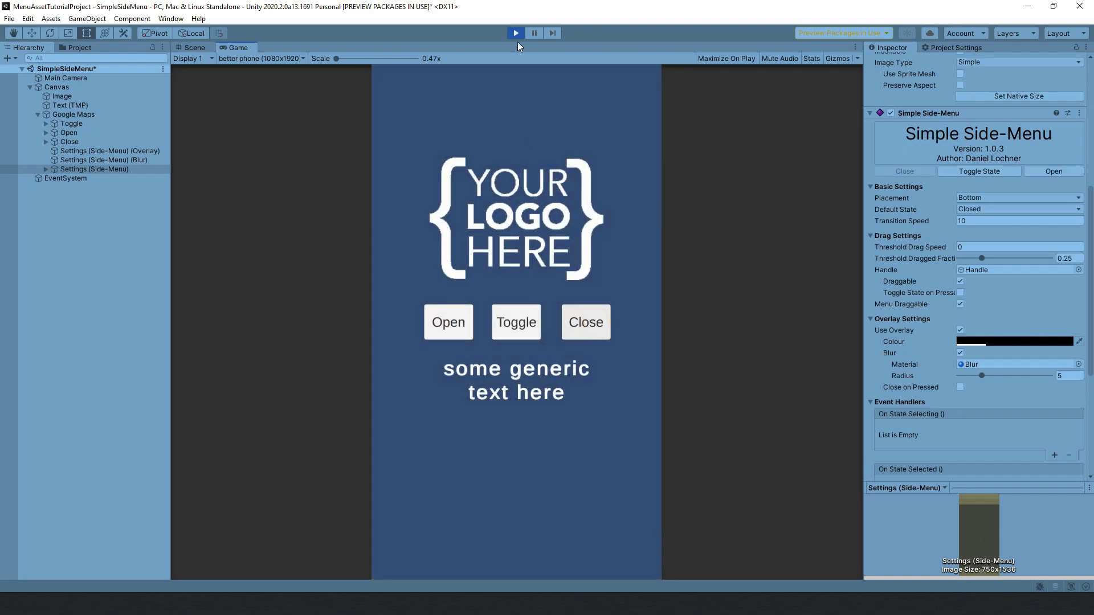
Test dragging the open menu's handle, then uncheck Draggable and Menu Draggable and select Handle
{"action": "left_click", "coordinate": [514, 329]}
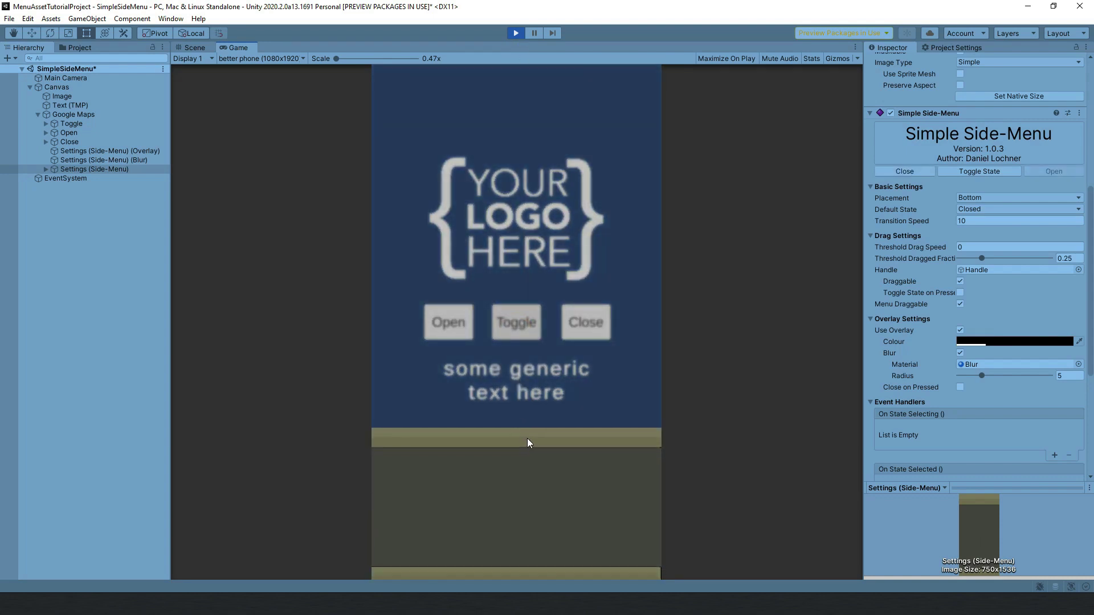
{"action": "mouse_move", "coordinate": [527, 448]}
{"action": "left_mouse_down"}
{"action": "mouse_move", "coordinate": [524, 510]}
{"action": "mouse_move", "coordinate": [532, 429]}
{"action": "left_mouse_up"}
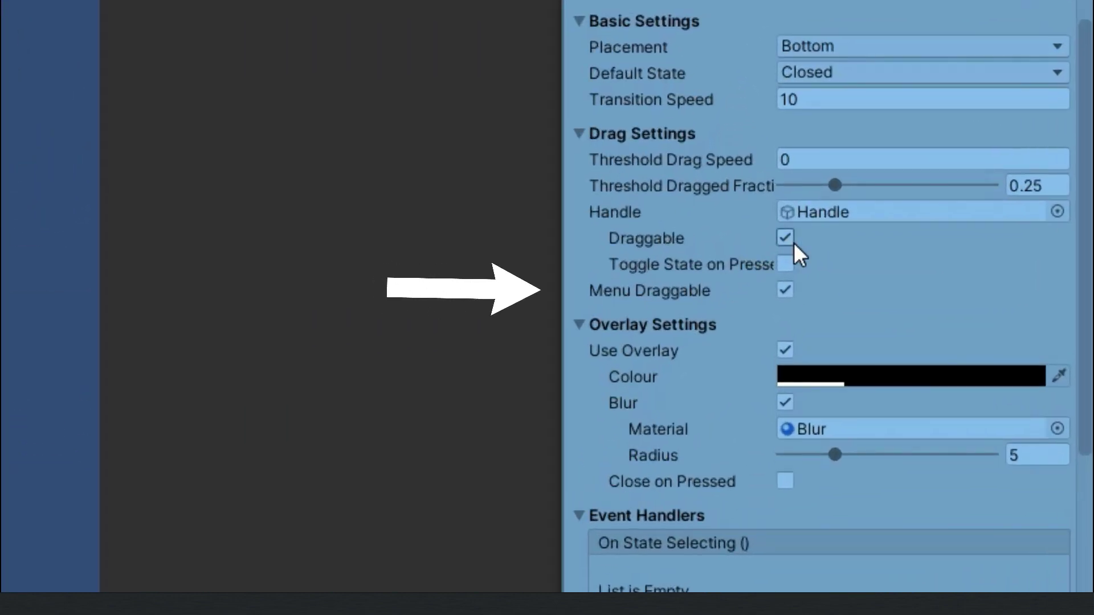
{"action": "left_click", "coordinate": [793, 242]}
{"action": "left_click", "coordinate": [786, 290]}
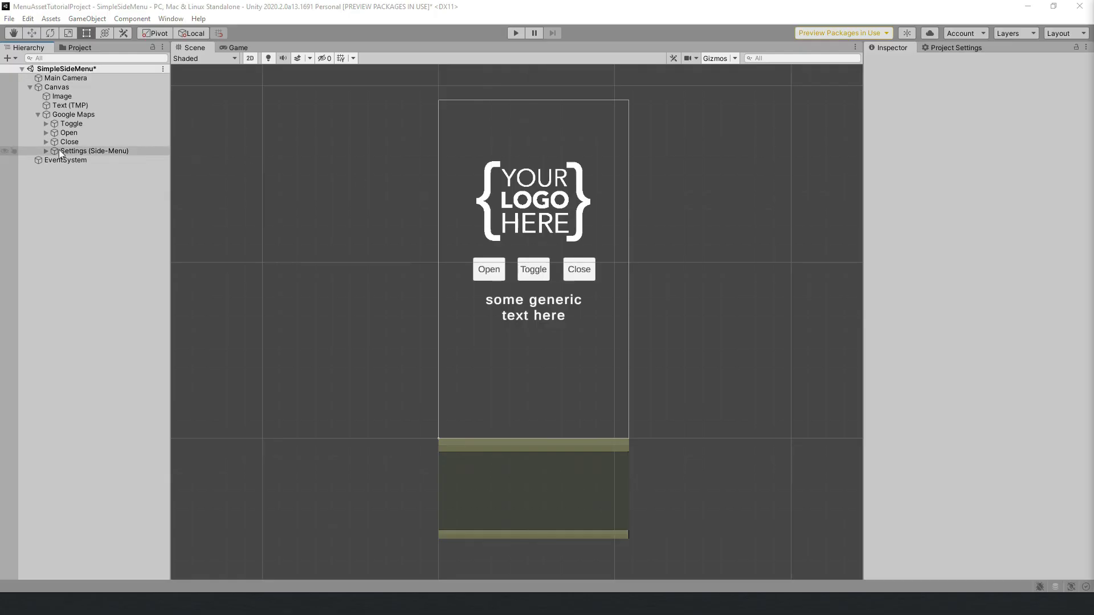
{"action": "left_click", "coordinate": [64, 160]}
Reshape the Handle rect and give it the handle sprite in white with alpha 1
{"action": "left_click_drag", "start_coordinate": [629, 493], "coordinate": [577, 405]}
{"action": "left_click", "coordinate": [1086, 271]}
{"action": "double_click", "coordinate": [866, 373]}
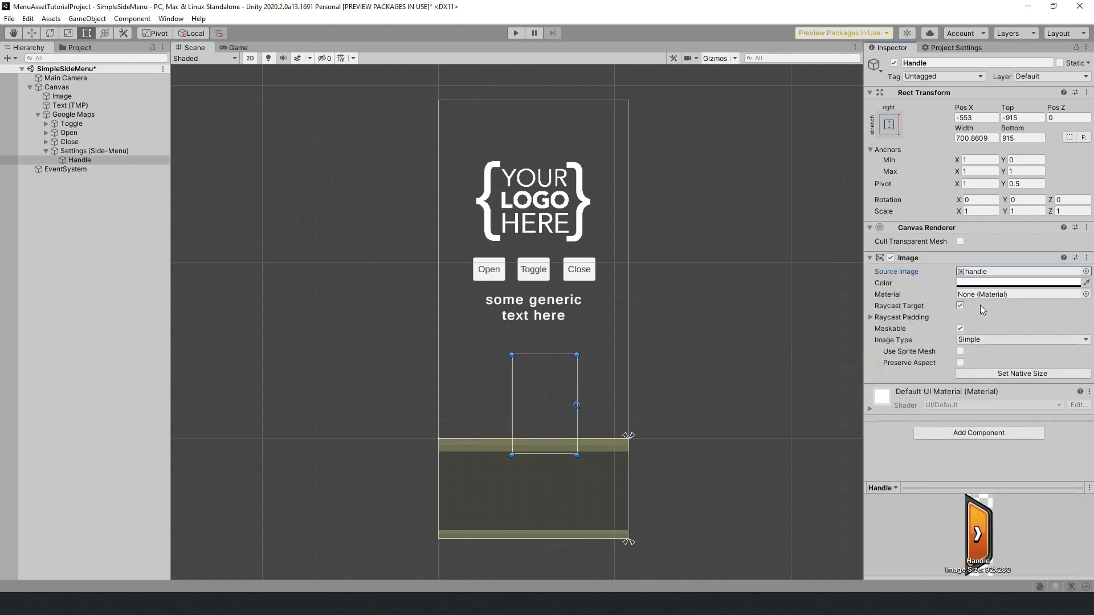
{"action": "left_click", "coordinate": [1002, 282]}
{"action": "left_click", "coordinate": [1070, 504]}
{"action": "type", "text": "1"}
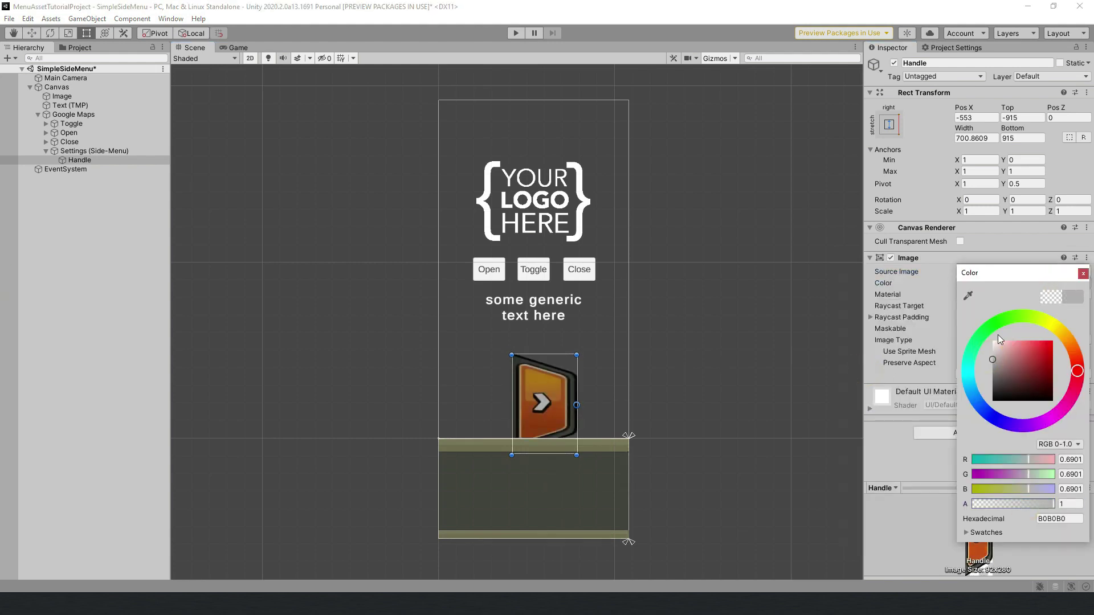
{"action": "left_click", "coordinate": [997, 341]}
{"action": "left_click", "coordinate": [1083, 273]}
Rotate the Handle about 90°, shrink it onto the menu's top edge, and tick Preserve Aspect
{"action": "left_click_drag", "start_coordinate": [579, 350], "coordinate": [483, 400]}
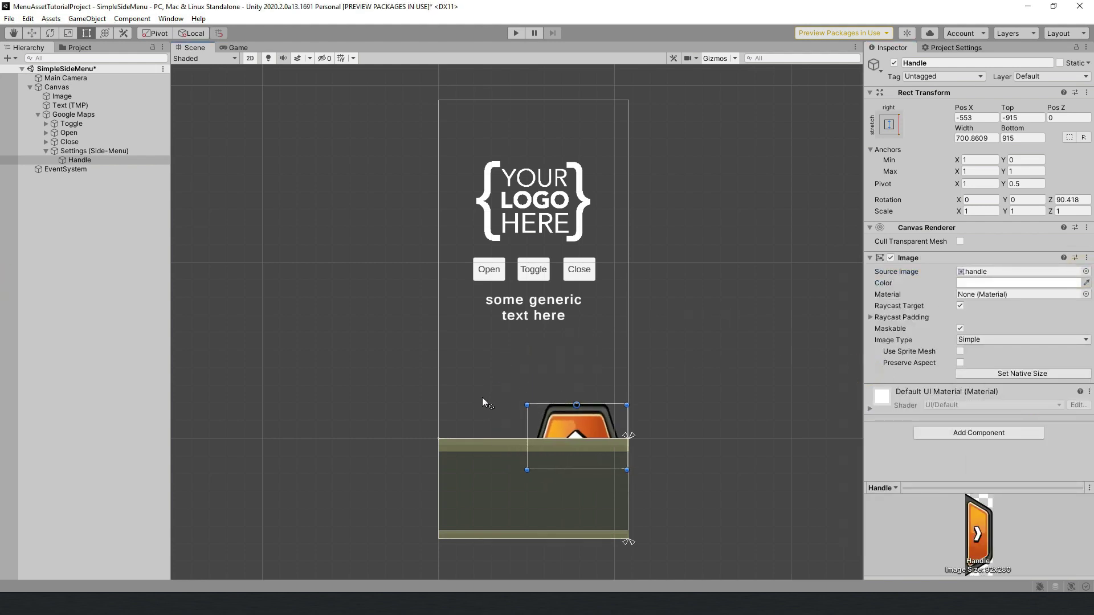
{"action": "left_click_drag", "start_coordinate": [576, 405], "coordinate": [548, 411]}
{"action": "left_click", "coordinate": [955, 365]}
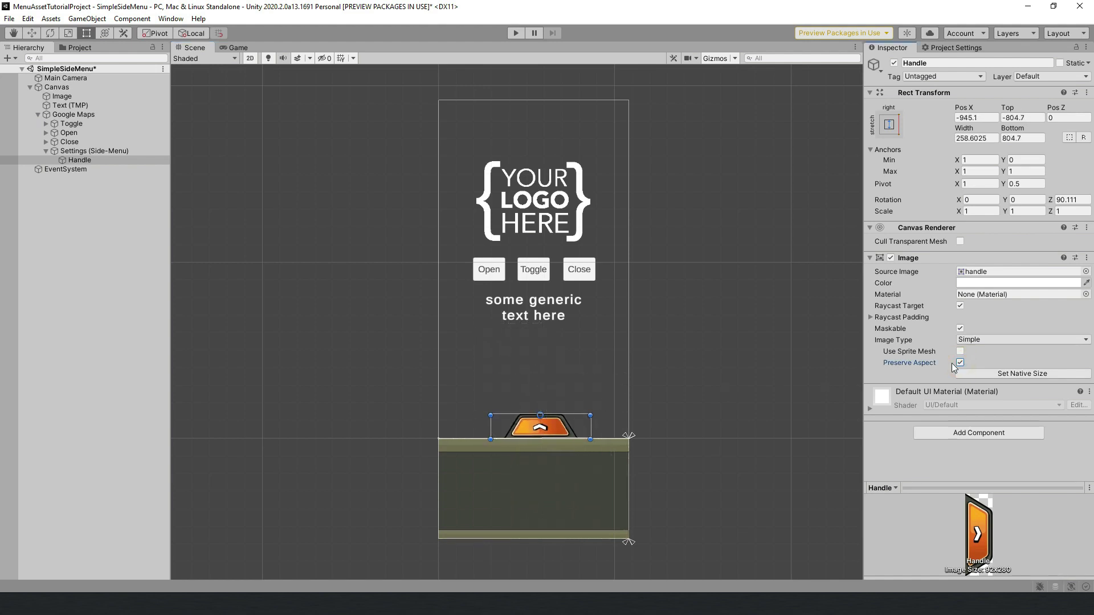
{"action": "left_click", "coordinate": [102, 150]}
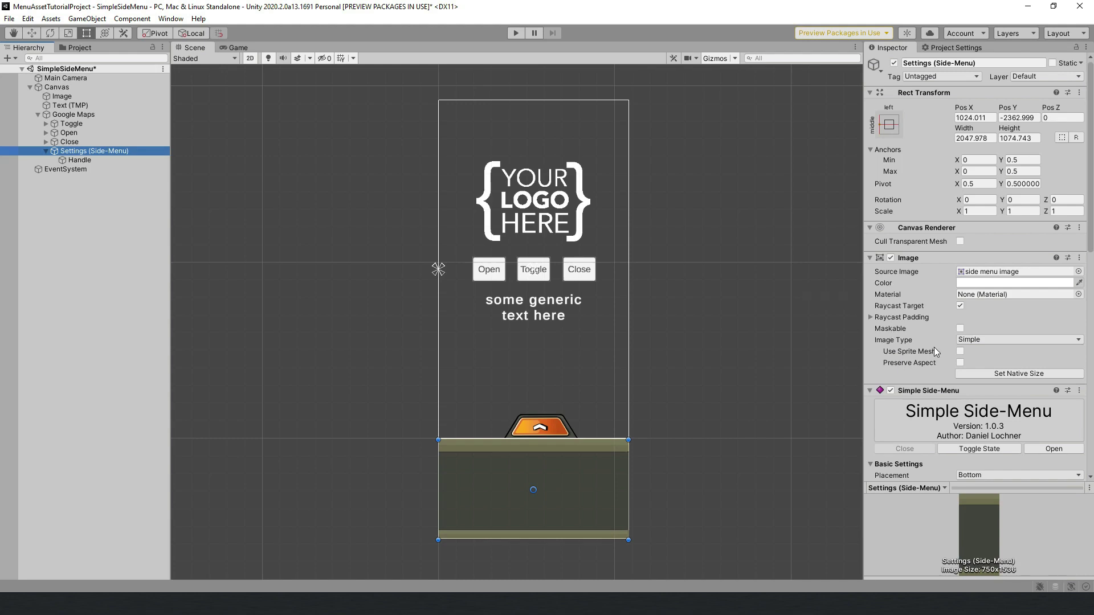
Re-enable Draggable, then in Play mode open the menu and pull its handle down to close it
{"action": "scroll", "coordinate": [934, 348], "scroll_direction": "down", "scroll_amount": 6}
{"action": "left_click", "coordinate": [961, 354]}
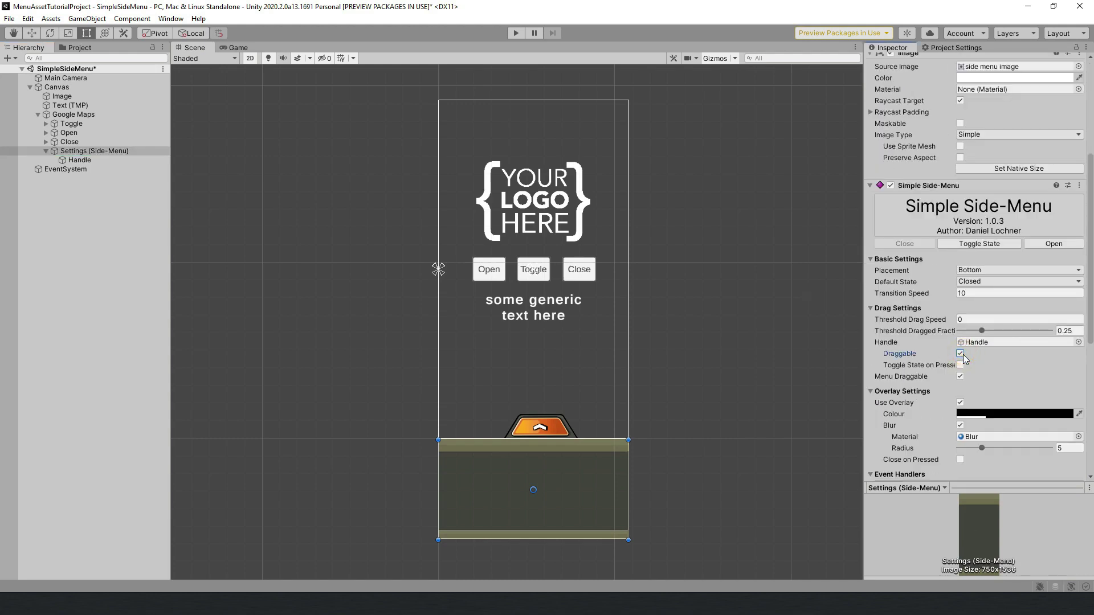
{"action": "left_click", "coordinate": [520, 36]}
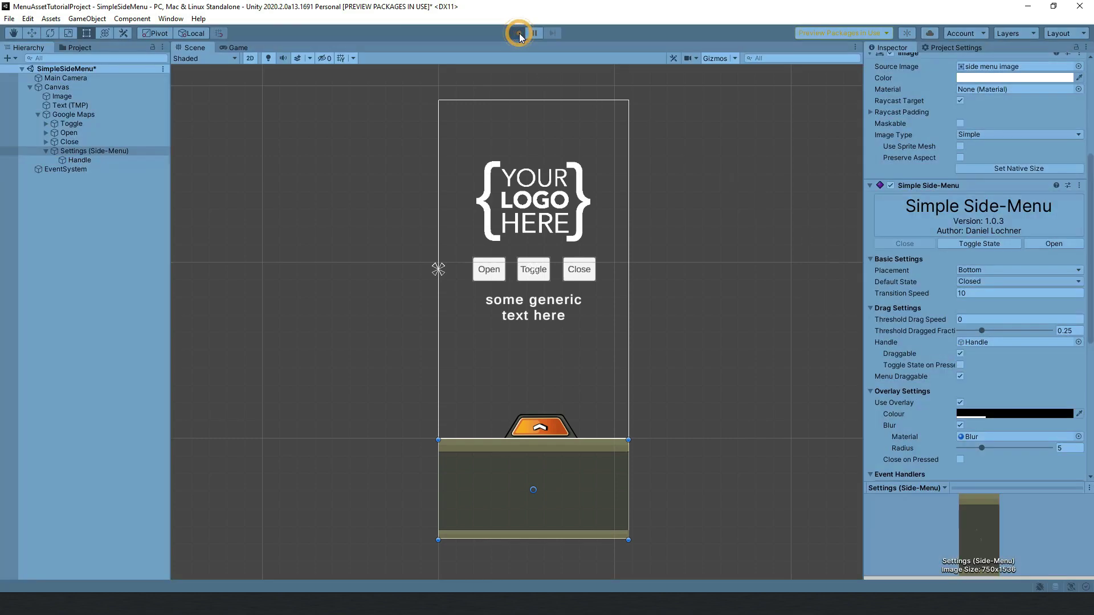
{"action": "left_click", "coordinate": [535, 322]}
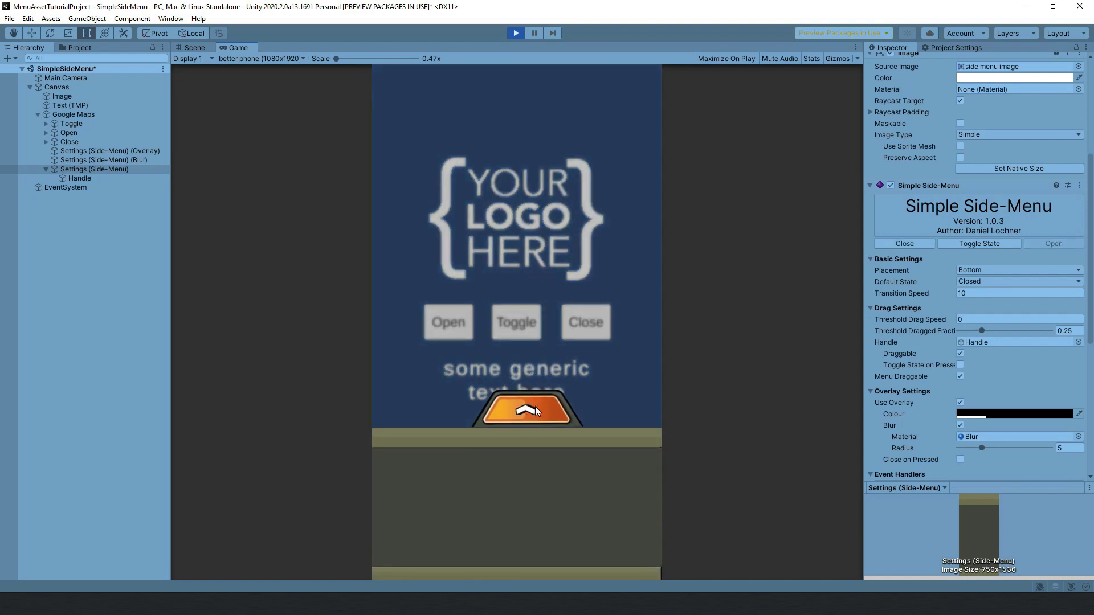
{"action": "left_click_drag", "start_coordinate": [535, 405], "coordinate": [543, 139]}
{"action": "left_click", "coordinate": [515, 34]}
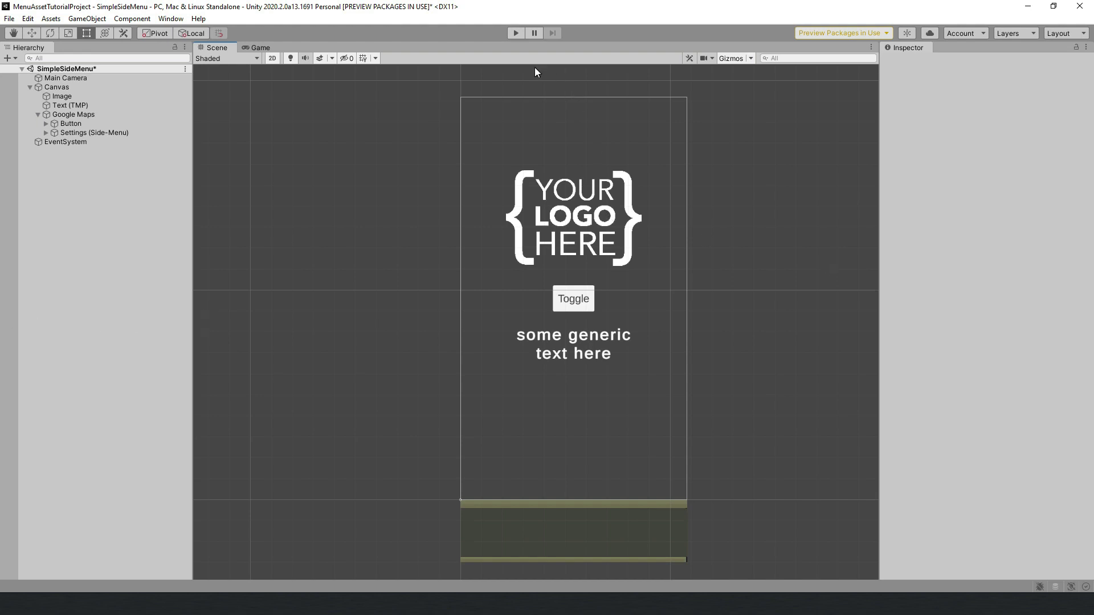
Run the scene, select Settings (Side-Menu), press the in-game Toggle button, and restart play with Ctrl+P
{"action": "left_click", "coordinate": [514, 33]}
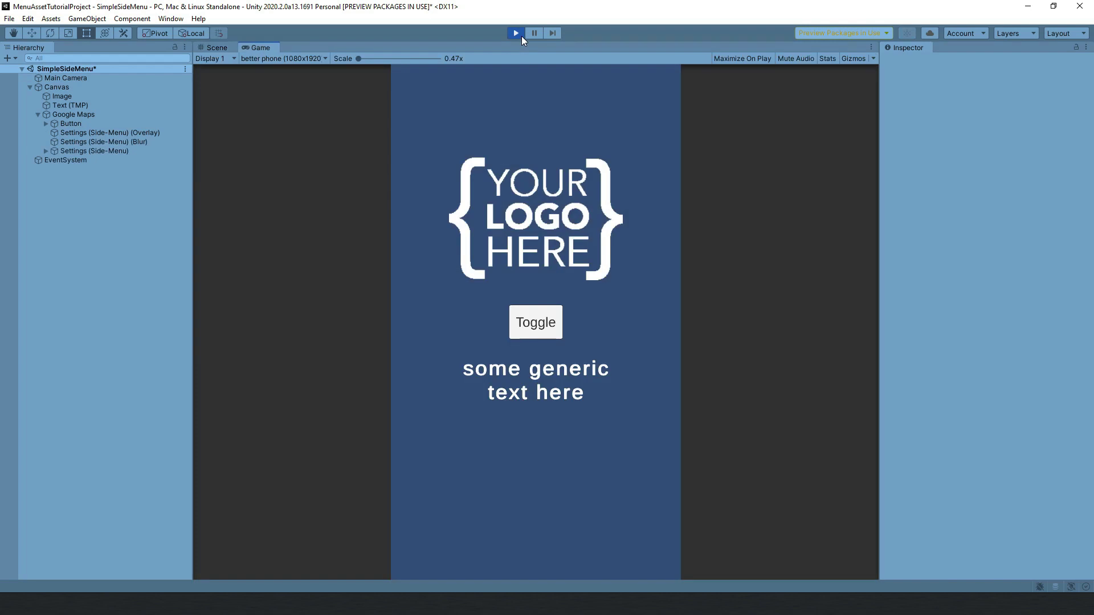
{"action": "left_click", "coordinate": [148, 151]}
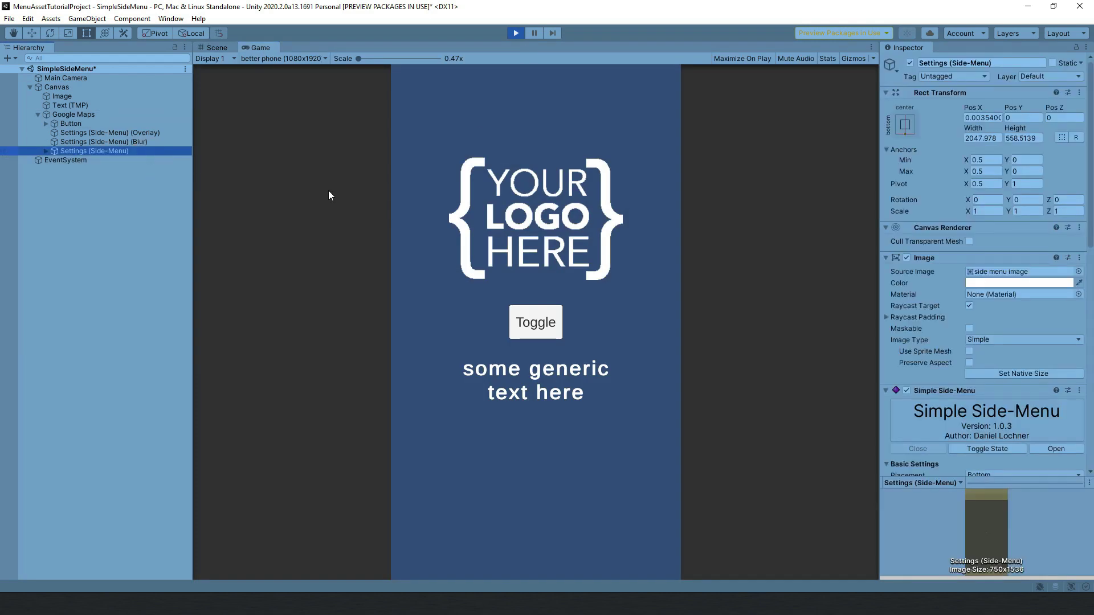
{"action": "scroll", "coordinate": [952, 331], "scroll_direction": "down", "scroll_amount": 5}
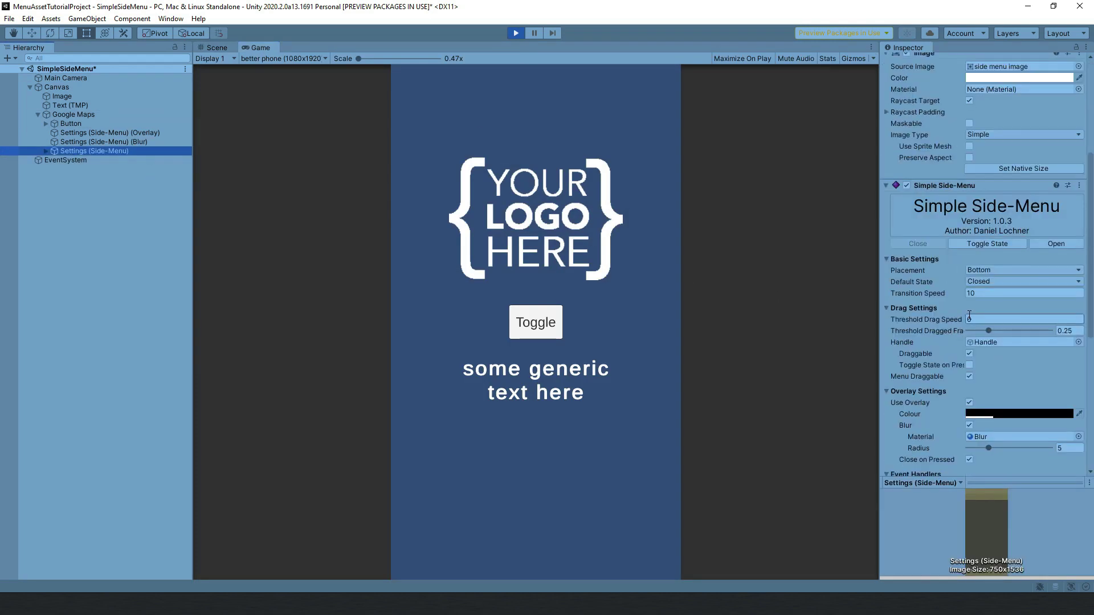
{"action": "left_click", "coordinate": [552, 336]}
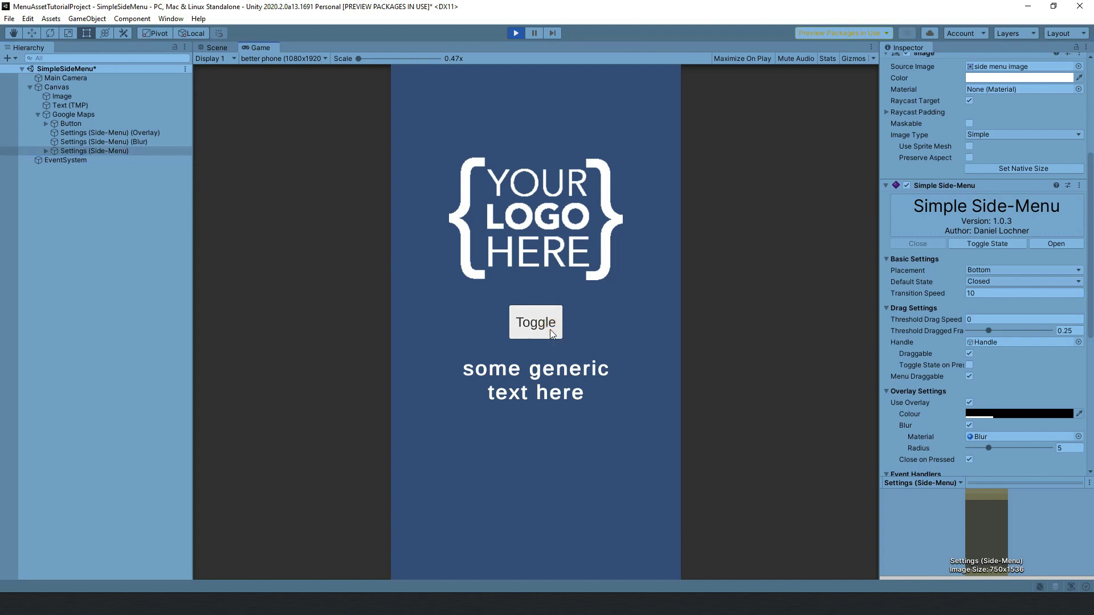
{"action": "left_click", "coordinate": [550, 333]}
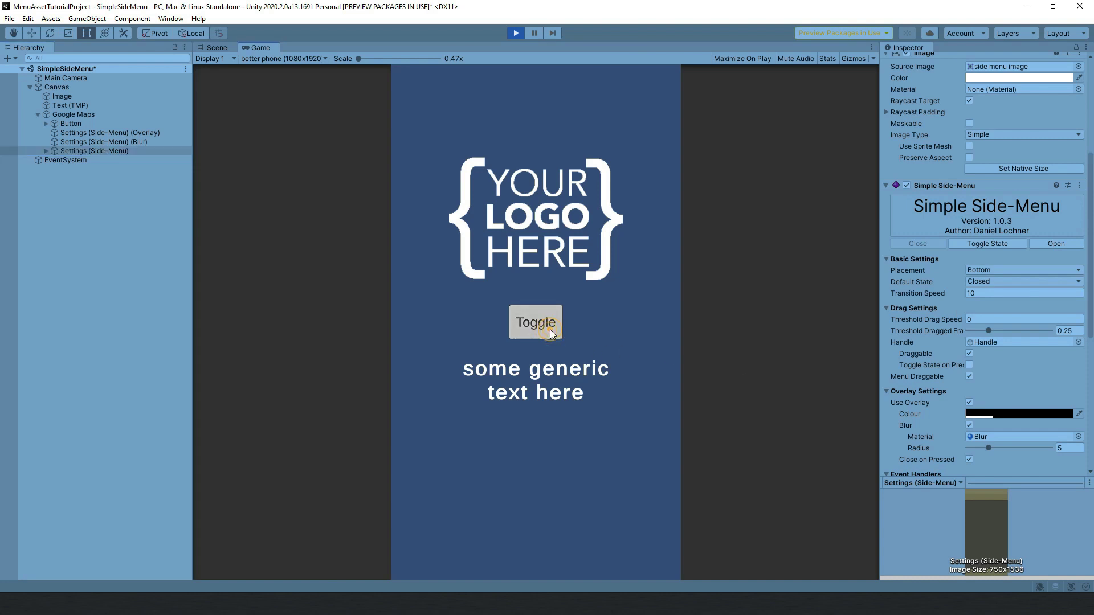
{"action": "left_click", "coordinate": [515, 33]}
{"action": "left_click", "coordinate": [515, 33]}
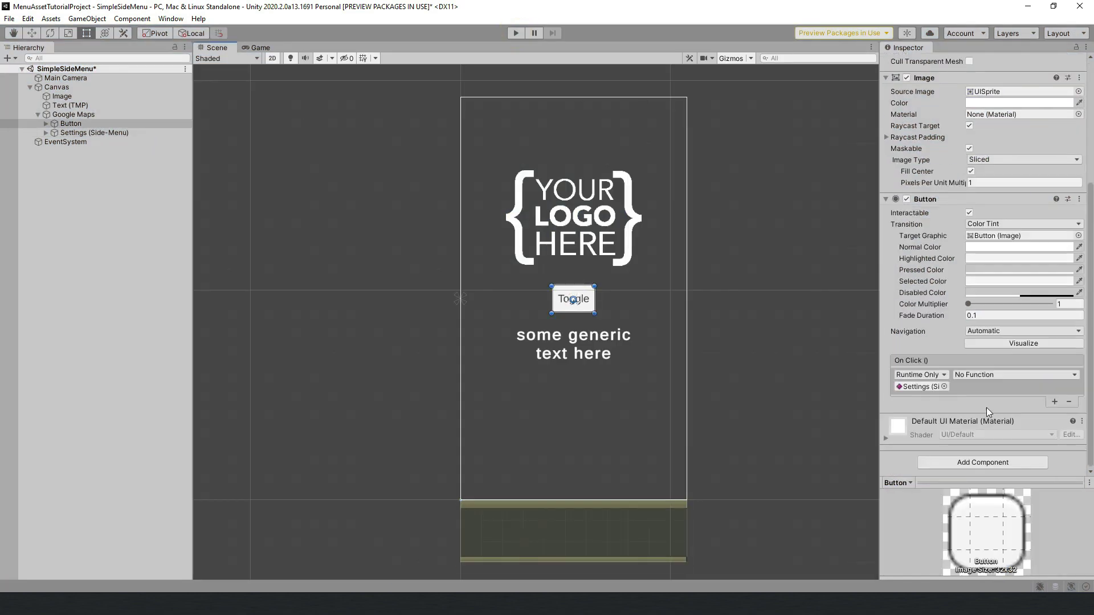
{"action": "key", "text": "ctrl+p"}
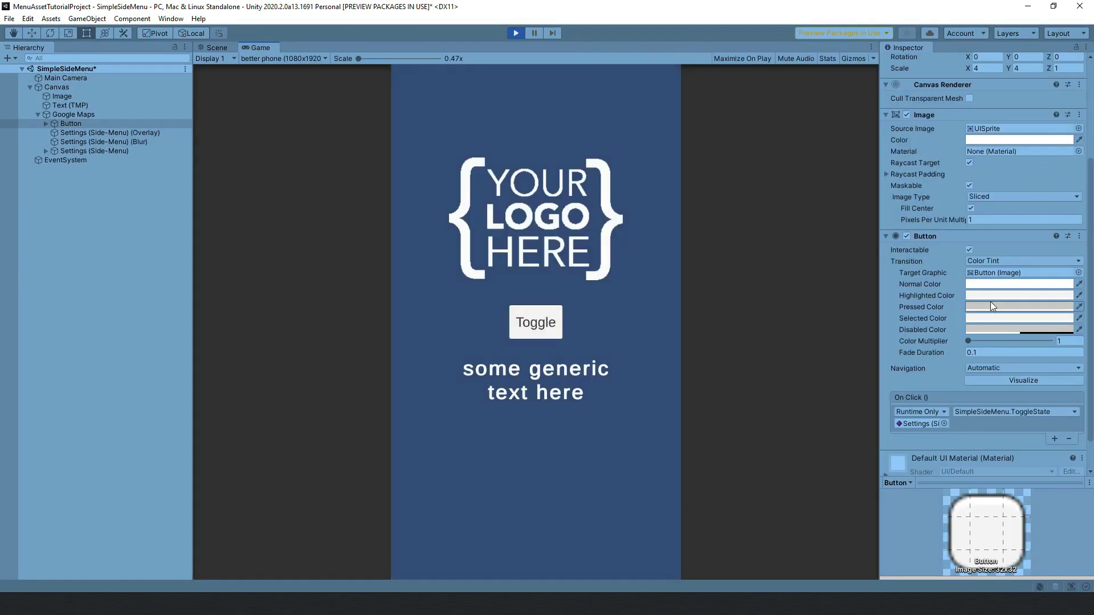
Try Transition Speeds of 30 and 2, toggling the menu in the game after each
{"action": "scroll", "coordinate": [969, 433], "scroll_direction": "down", "scroll_amount": 5}
{"action": "left_click", "coordinate": [947, 302]}
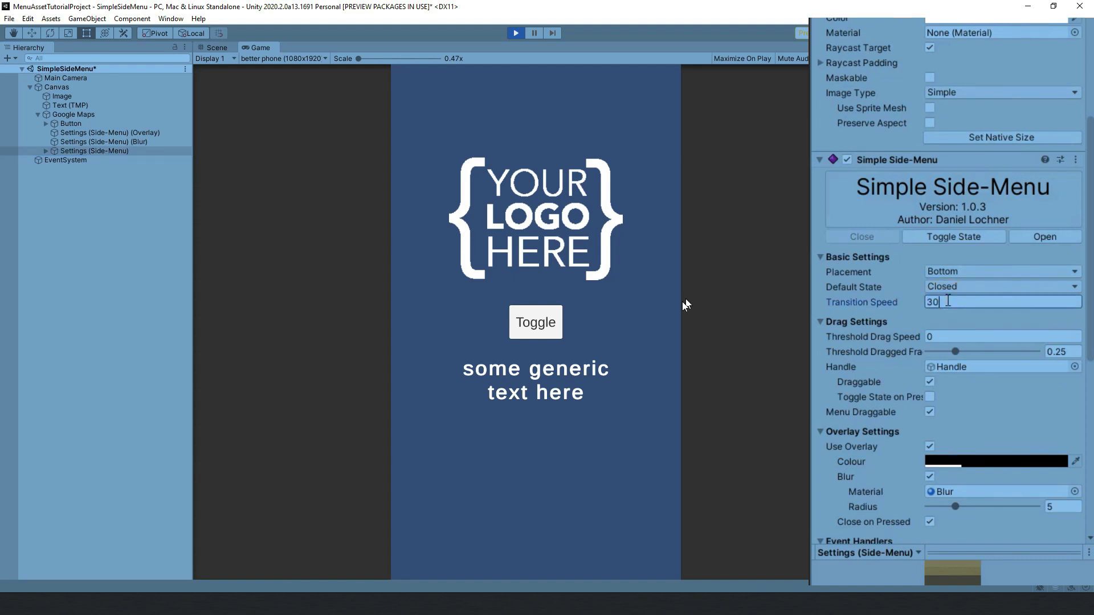
{"action": "left_click", "coordinate": [536, 321]}
{"action": "left_click", "coordinate": [537, 322]}
{"action": "left_click", "coordinate": [950, 303]}
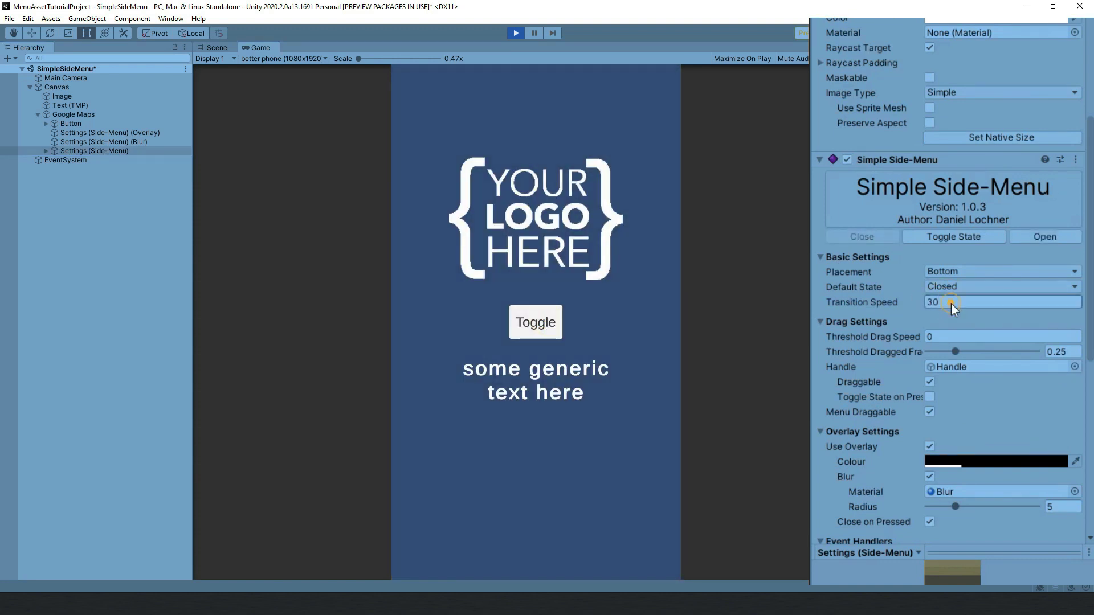
{"action": "left_click", "coordinate": [531, 320]}
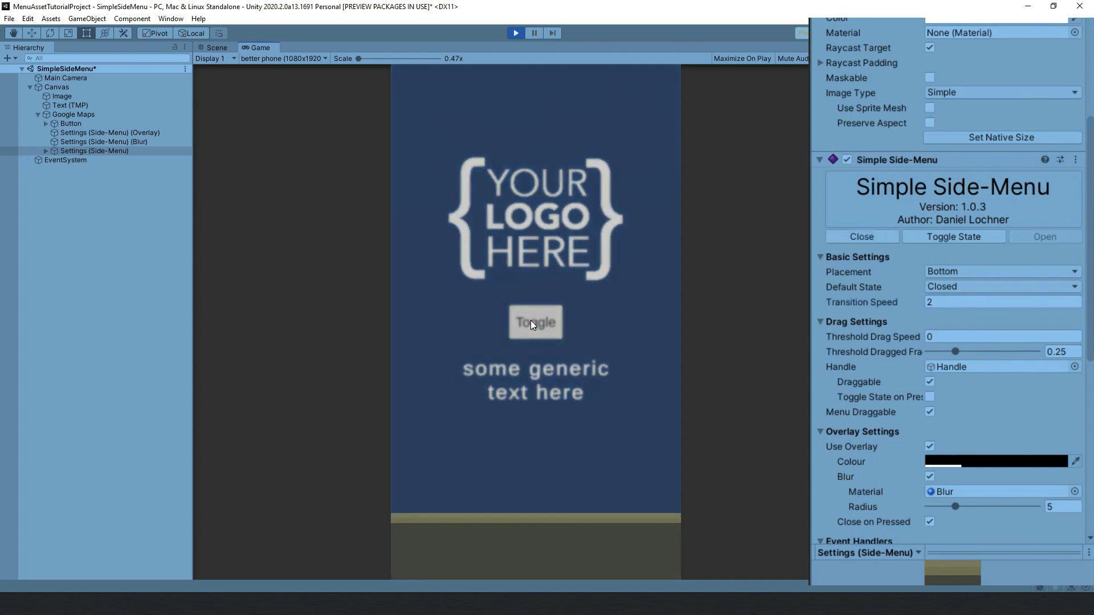
{"action": "left_click", "coordinate": [536, 322]}
Set Transition Speed to 10 and toggle the menu open and closed to check it
{"action": "left_click", "coordinate": [945, 301]}
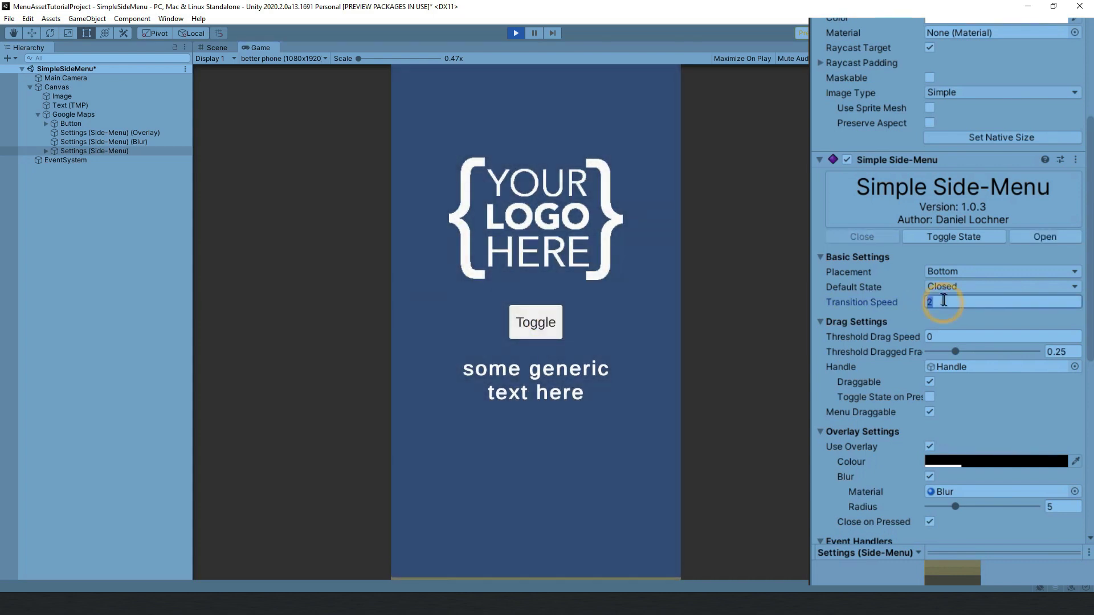
{"action": "type", "text": "10"}
{"action": "left_click", "coordinate": [555, 335]}
{"action": "left_click", "coordinate": [555, 336]}
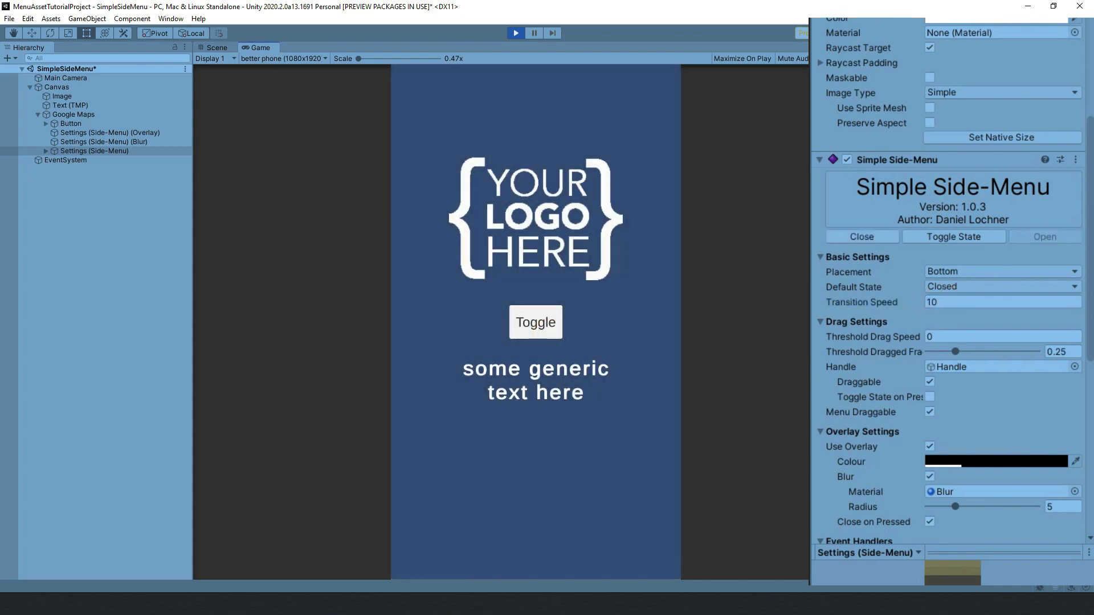
With the menu open in Play mode, raise Overlay Blur Radius to 20 and reselect Settings (Side-Menu)
{"action": "scroll", "coordinate": [896, 425], "scroll_direction": "down", "scroll_amount": 5}
{"action": "left_click", "coordinate": [535, 322]}
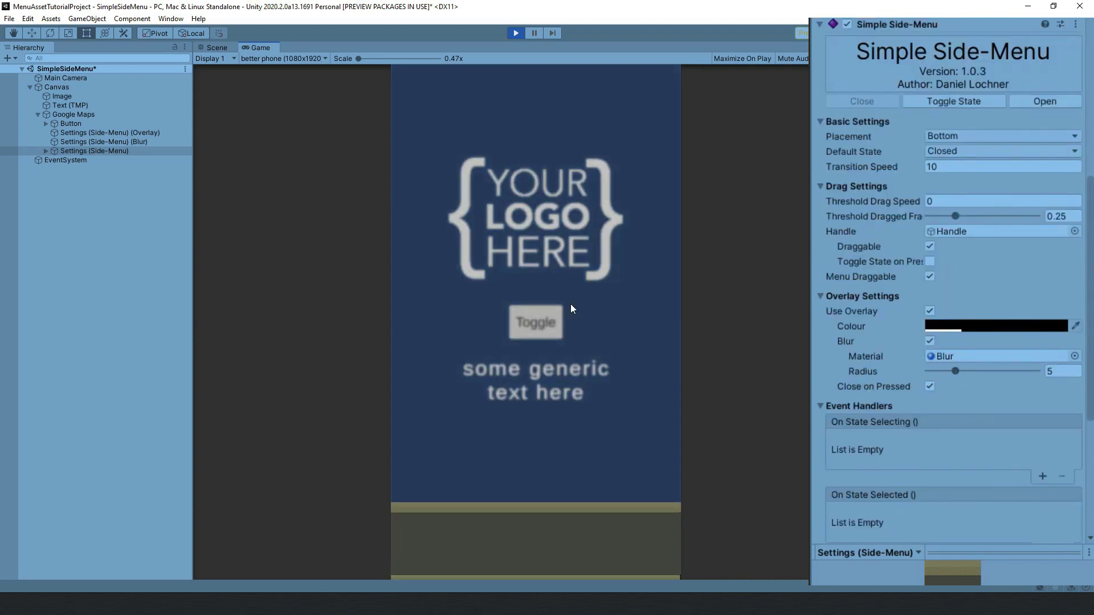
{"action": "left_click_drag", "start_coordinate": [955, 371], "coordinate": [1040, 370]}
{"action": "mouse_move", "coordinate": [61, 96]}
{"action": "left_mouse_down"}
{"action": "mouse_move", "coordinate": [64, 160]}
{"action": "mouse_move", "coordinate": [45, 156]}
{"action": "mouse_move", "coordinate": [88, 92]}
{"action": "left_mouse_up"}
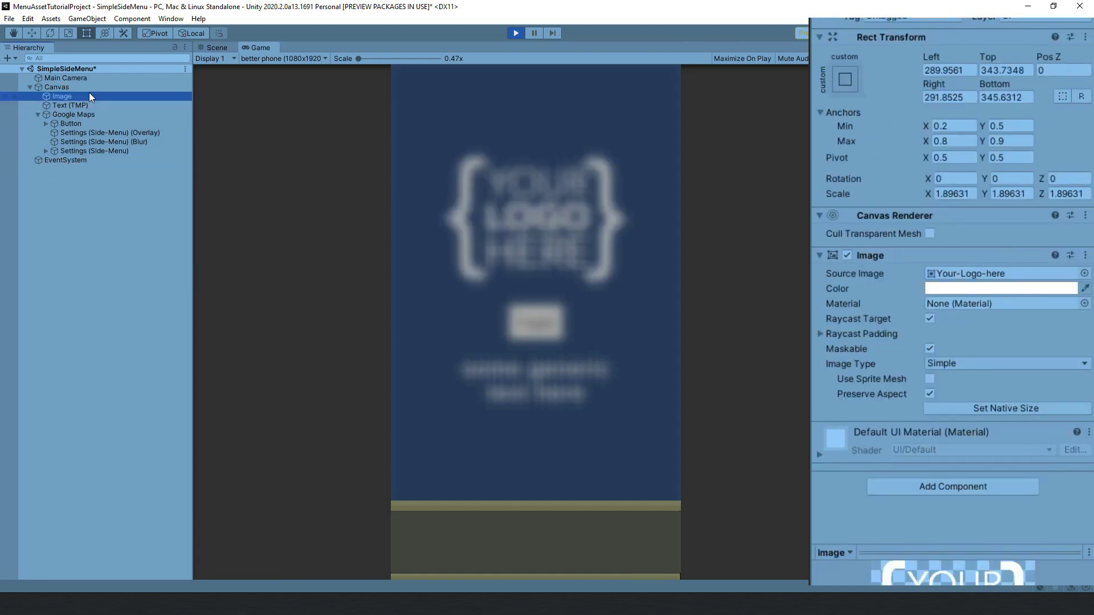
{"action": "key", "text": "Down"}
{"action": "key", "text": "Down"}
{"action": "key", "text": "Down"}
{"action": "key", "text": "Down"}
{"action": "key", "text": "Down"}
{"action": "key", "text": "Down"}
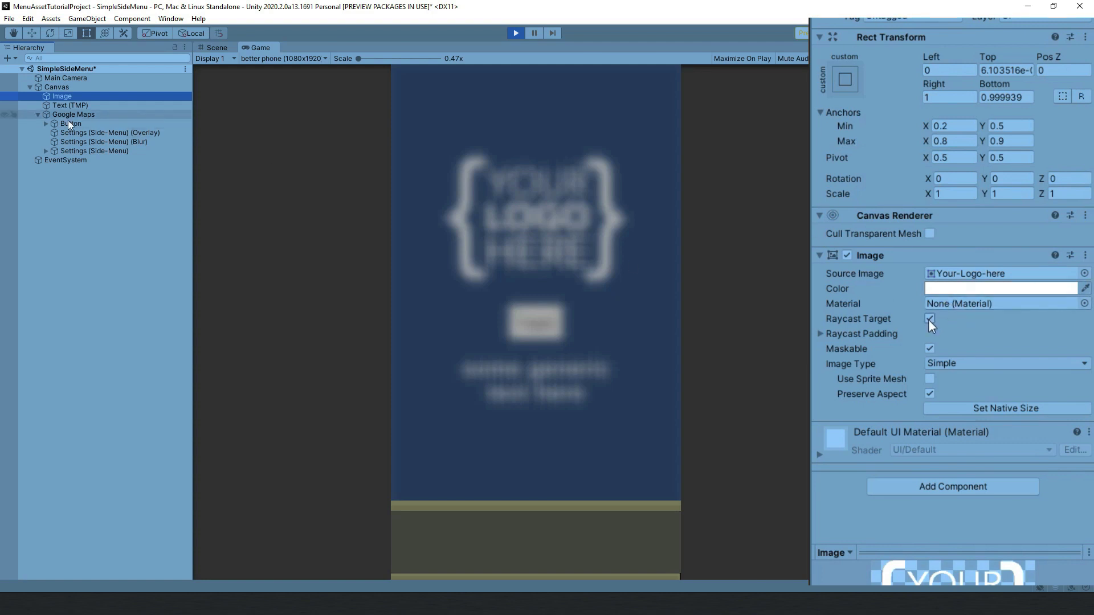
{"action": "scroll", "coordinate": [944, 359], "scroll_direction": "down", "scroll_amount": 5}
{"action": "scroll", "coordinate": [918, 360], "scroll_direction": "down", "scroll_amount": 4}
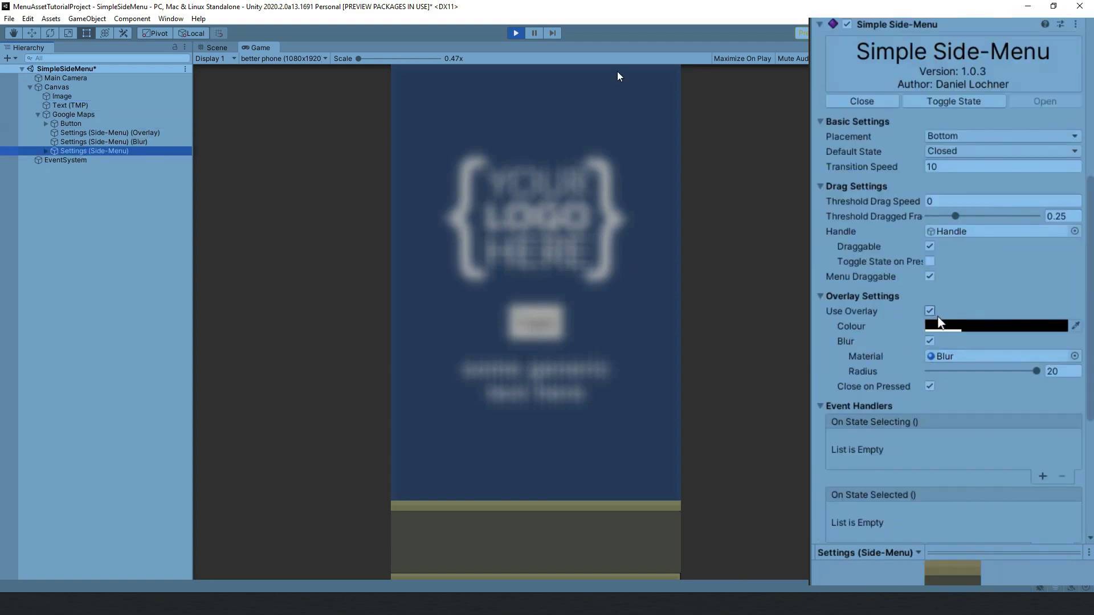
Set the overlay colour to cyan and test it in Play mode
{"action": "left_click", "coordinate": [516, 32]}
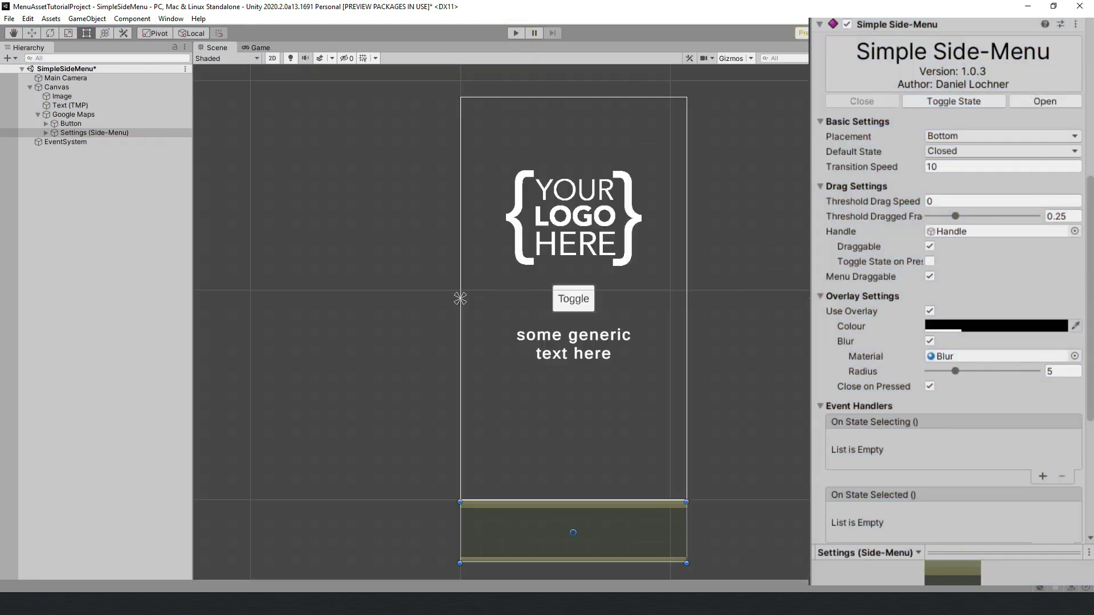
{"action": "left_click", "coordinate": [992, 326]}
{"action": "left_click", "coordinate": [1040, 403]}
{"action": "left_click", "coordinate": [932, 467]}
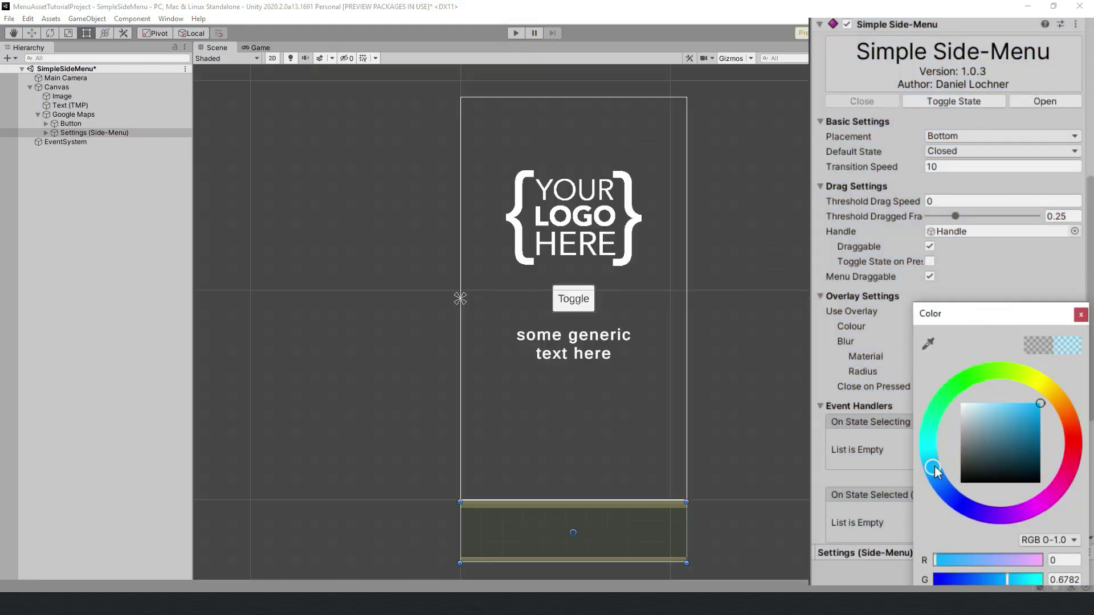
{"action": "left_click", "coordinate": [1080, 316]}
{"action": "left_click", "coordinate": [520, 34]}
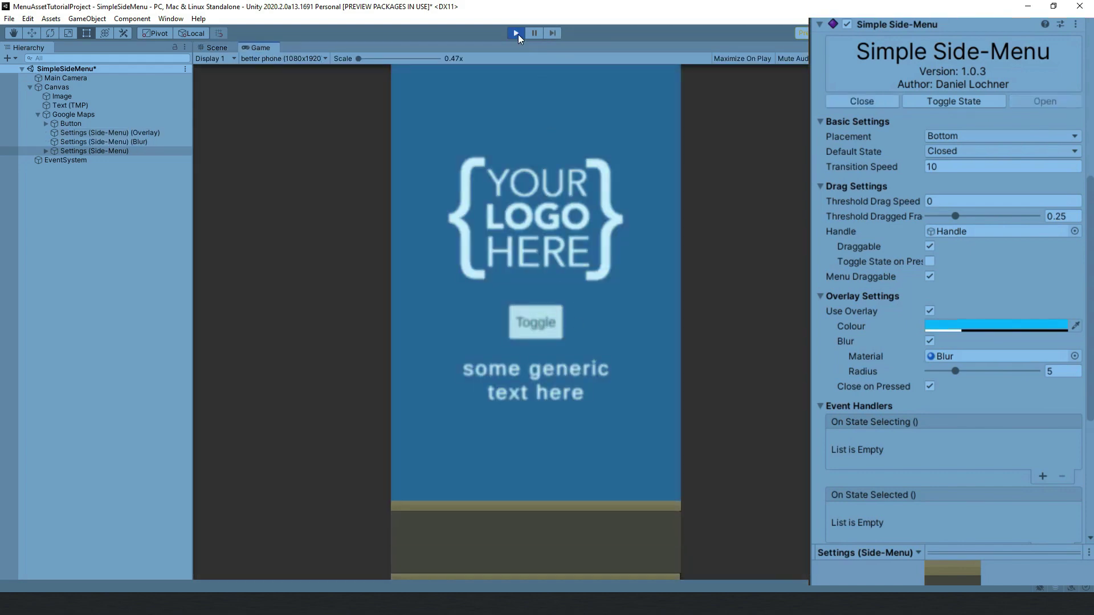
{"action": "left_click", "coordinate": [517, 34]}
Shift the overlay colour to orange during a play test, then reopen the picker outside Play mode
{"action": "left_click", "coordinate": [515, 34]}
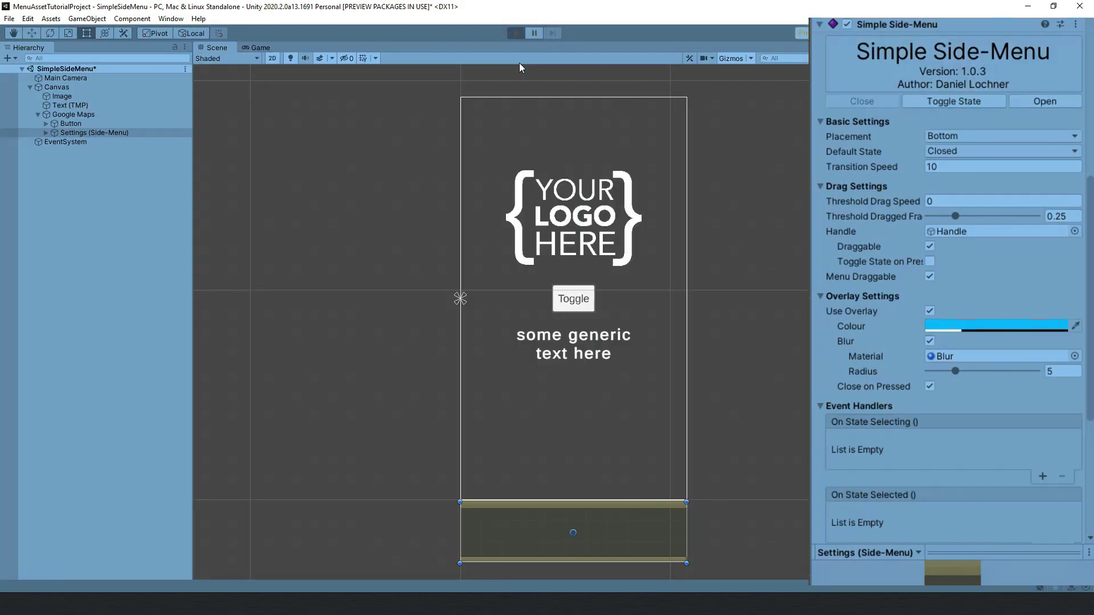
{"action": "left_click", "coordinate": [541, 332]}
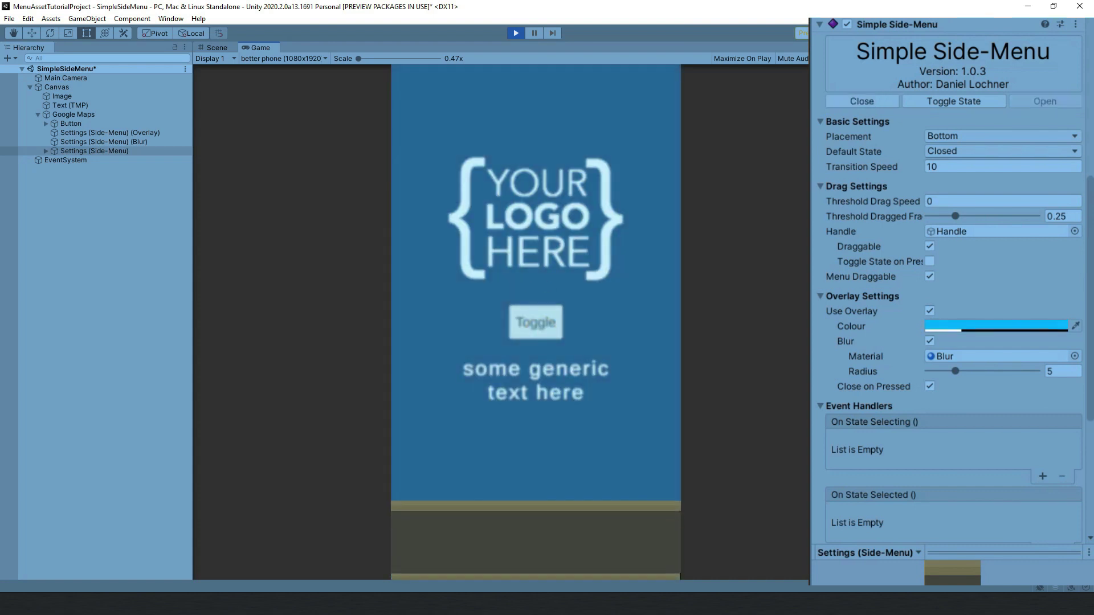
{"action": "left_click", "coordinate": [977, 328]}
{"action": "left_click_drag", "start_coordinate": [932, 459], "coordinate": [1057, 395]}
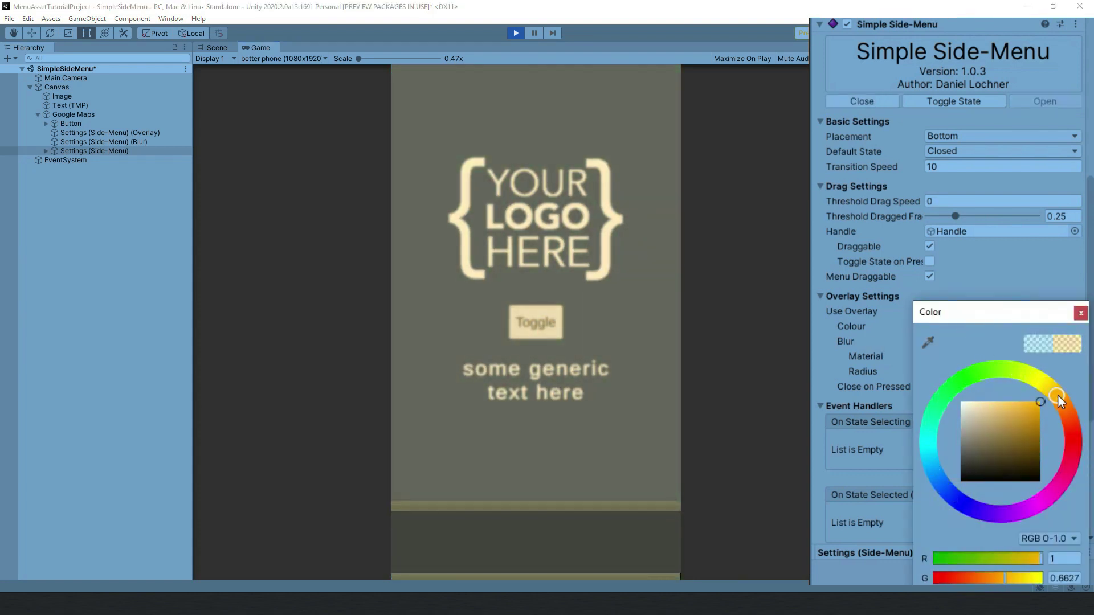
{"action": "left_click", "coordinate": [1082, 314]}
{"action": "left_click", "coordinate": [613, 332]}
{"action": "left_click", "coordinate": [516, 33]}
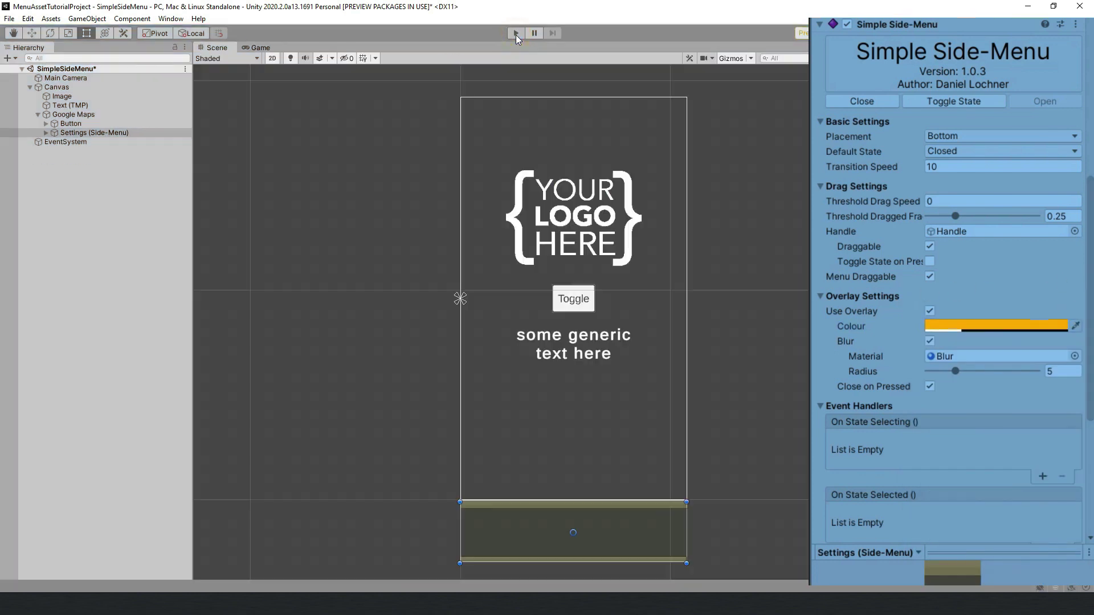
{"action": "left_click", "coordinate": [994, 326]}
Confirm the orange overlay, turn off Blur, and test the side menu in Play mode
{"action": "left_click", "coordinate": [1061, 403]}
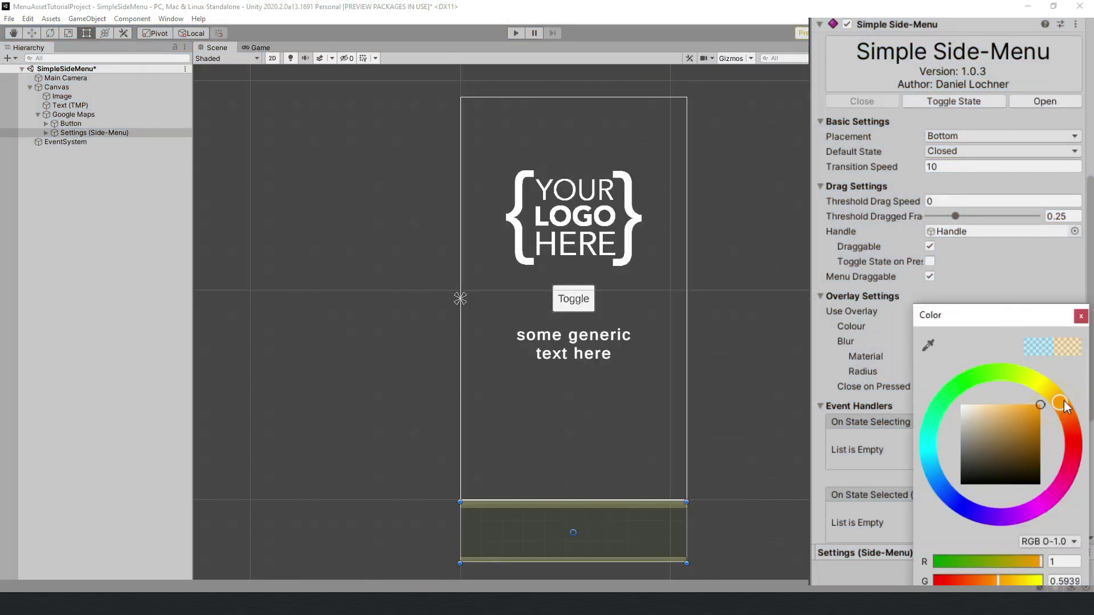
{"action": "left_click", "coordinate": [1081, 316]}
{"action": "left_click", "coordinate": [930, 341]}
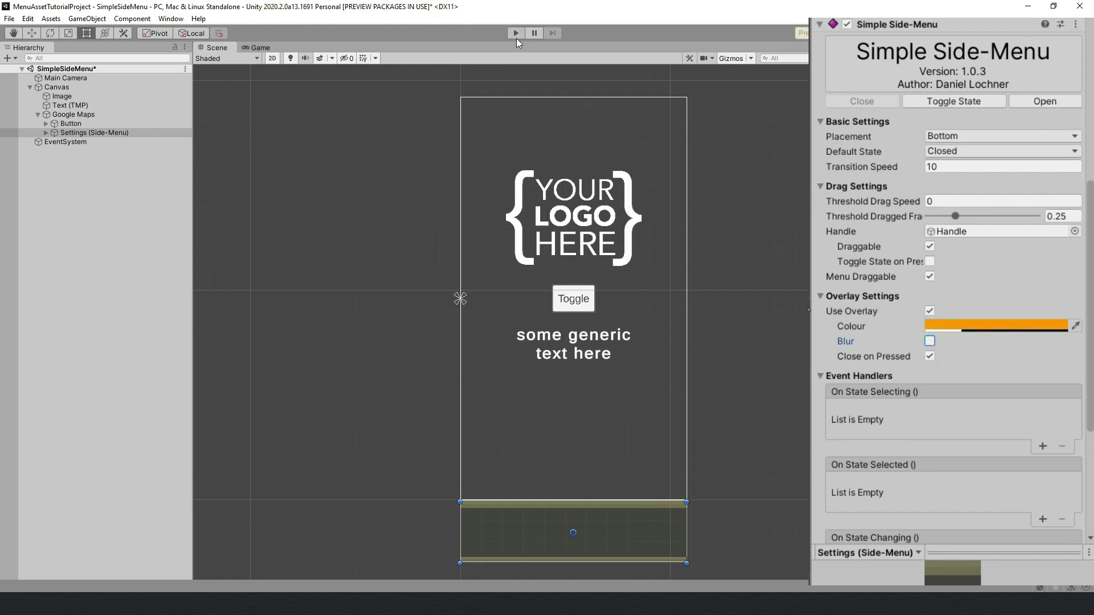
{"action": "left_click", "coordinate": [516, 34]}
{"action": "left_click", "coordinate": [557, 319]}
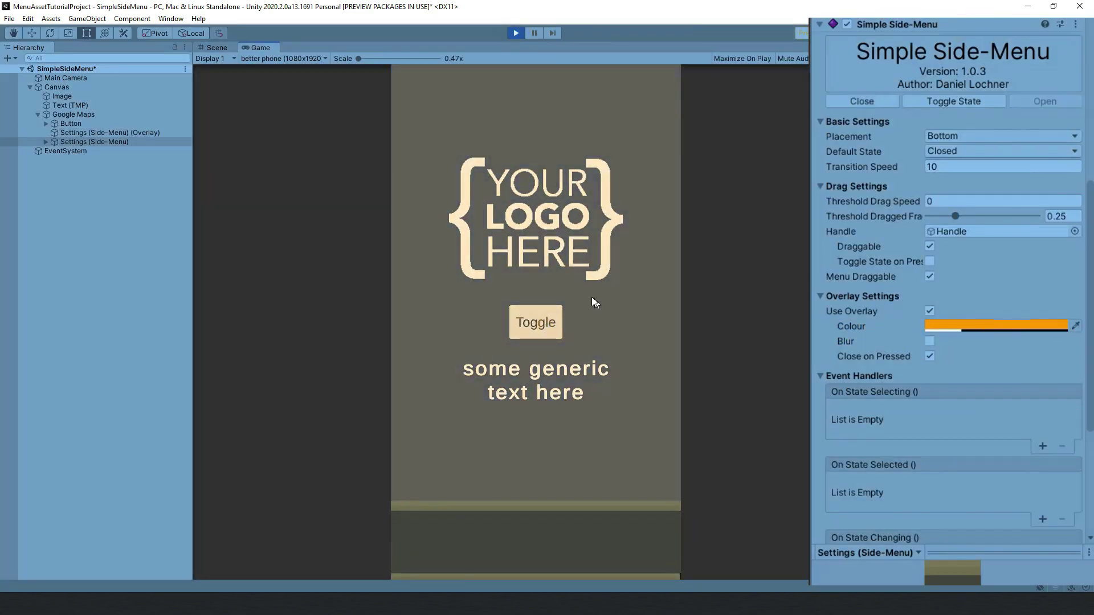
{"action": "left_click", "coordinate": [593, 305]}
{"action": "left_click", "coordinate": [550, 312]}
{"action": "left_click", "coordinate": [548, 307]}
{"action": "key", "text": "ctrl+p"}
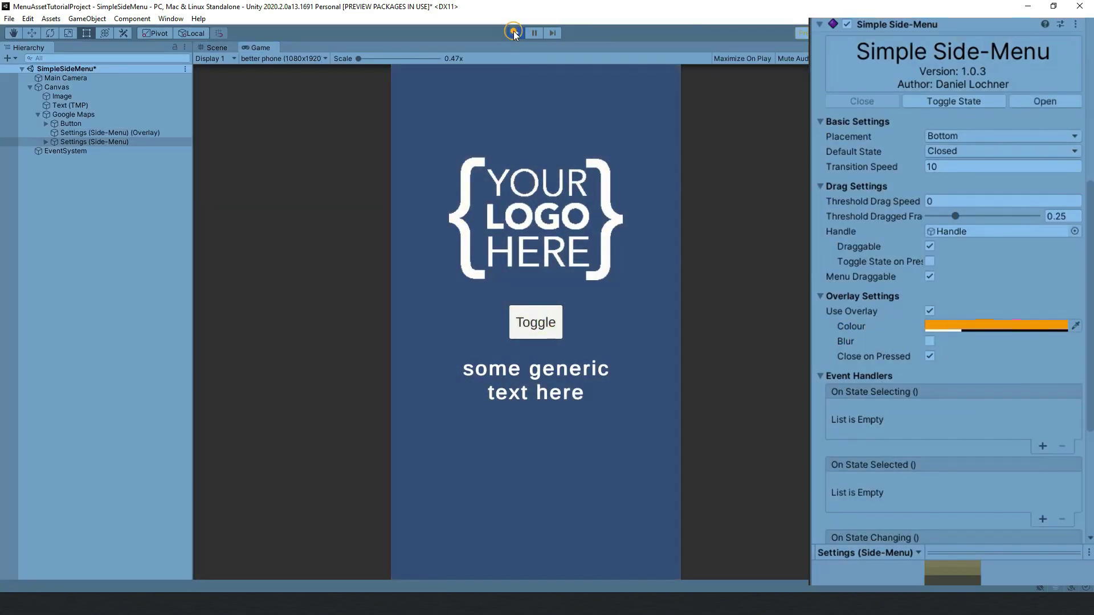
Re-enable Blur, switch off Use Overlay, and test the side menu without an overlay
{"action": "left_click", "coordinate": [929, 341]}
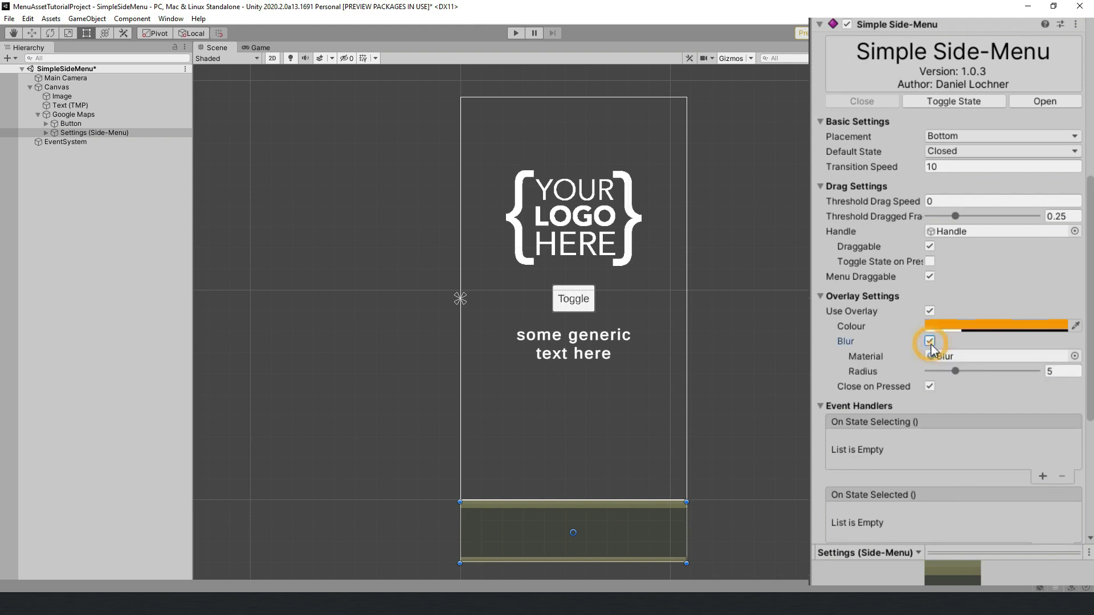
{"action": "left_click", "coordinate": [930, 311]}
{"action": "left_click", "coordinate": [930, 311]}
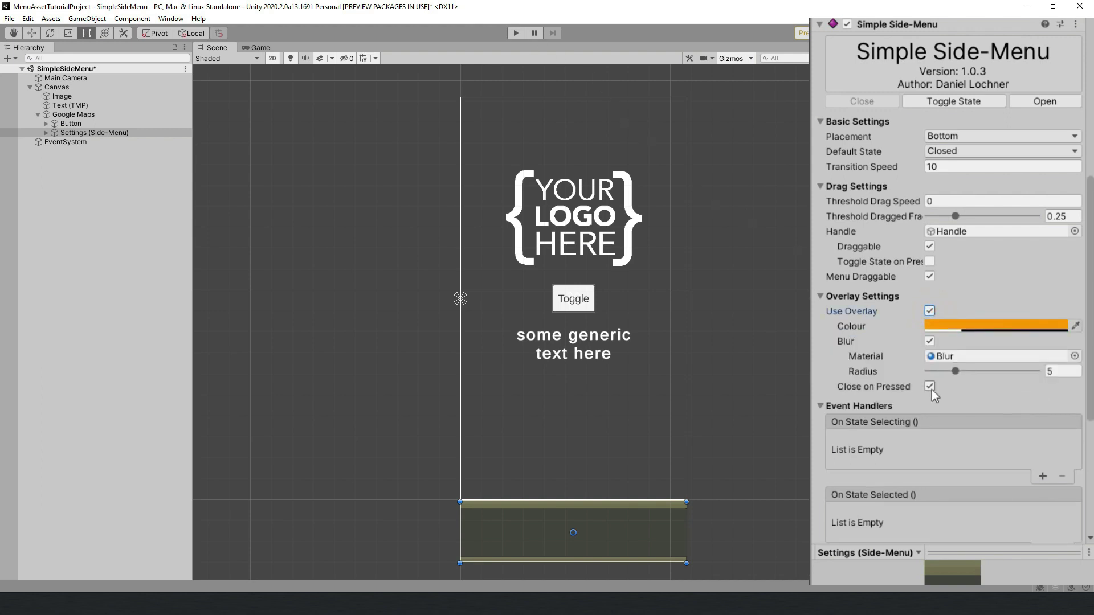
{"action": "left_click", "coordinate": [929, 311]}
{"action": "left_click", "coordinate": [516, 33]}
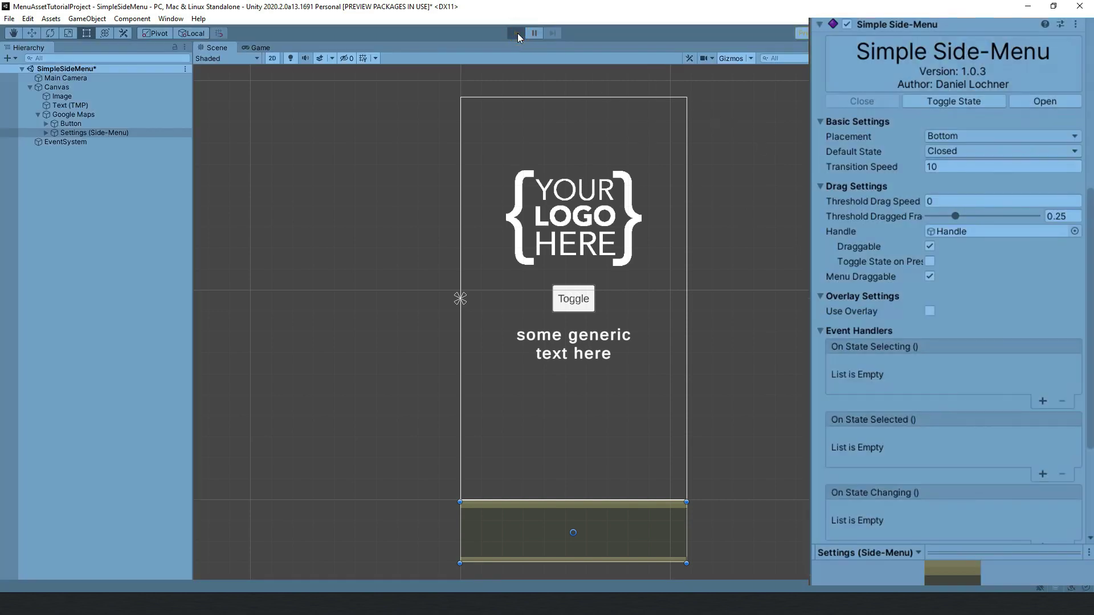
{"action": "left_click", "coordinate": [474, 354]}
{"action": "left_click", "coordinate": [616, 366]}
{"action": "left_click", "coordinate": [496, 259]}
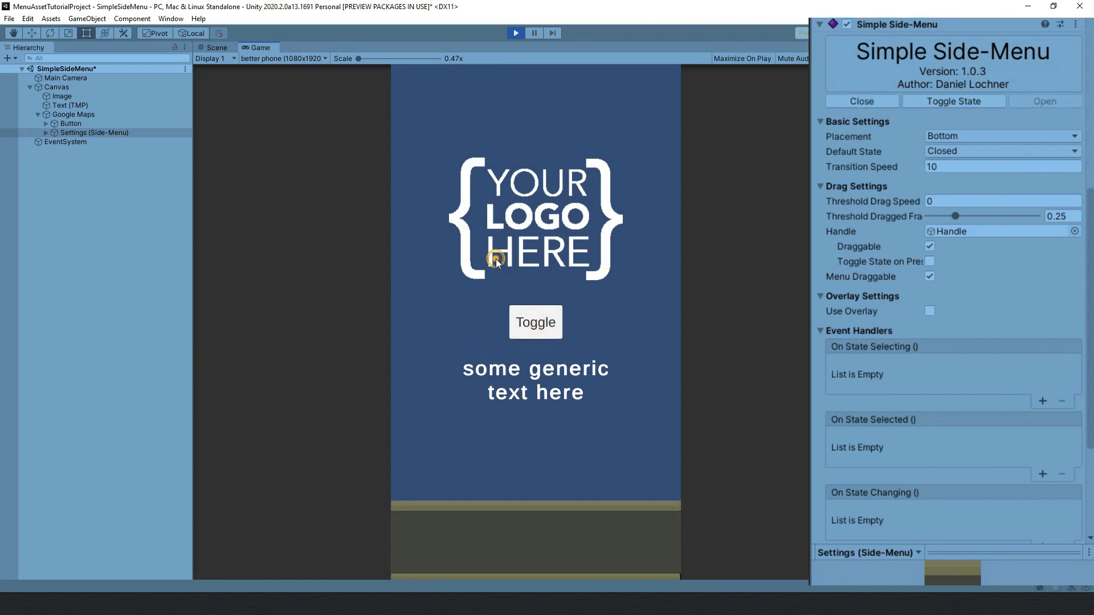
{"action": "left_click", "coordinate": [536, 322]}
{"action": "left_click", "coordinate": [516, 33]}
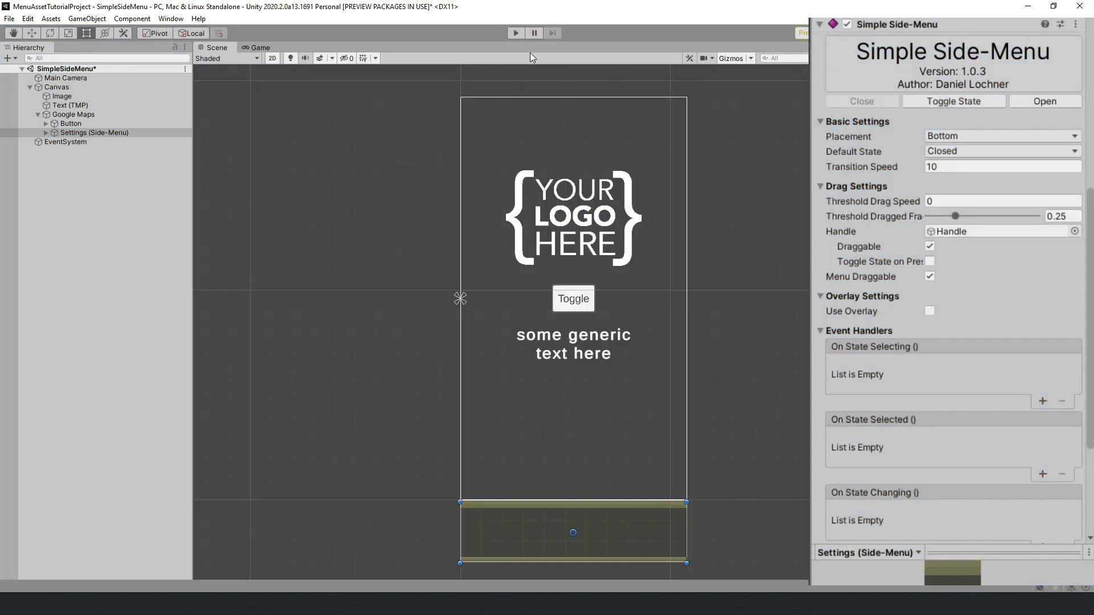